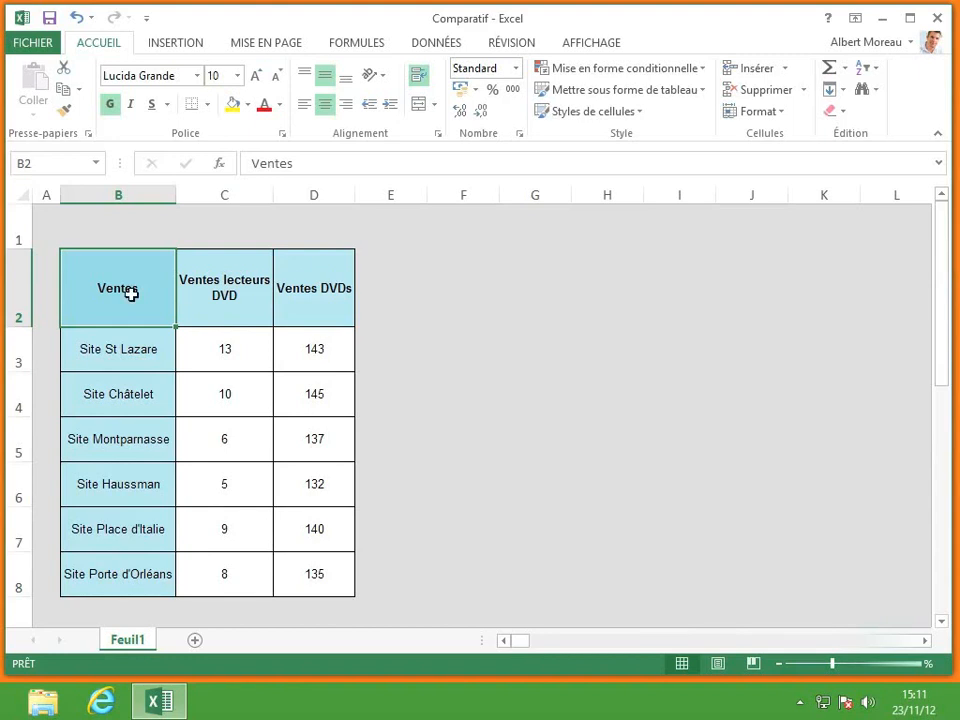
- Insert a markers-only scatter chart from the sales table B2:D8 and place it beside the table
left_click_drag(131, 293, 334, 568)
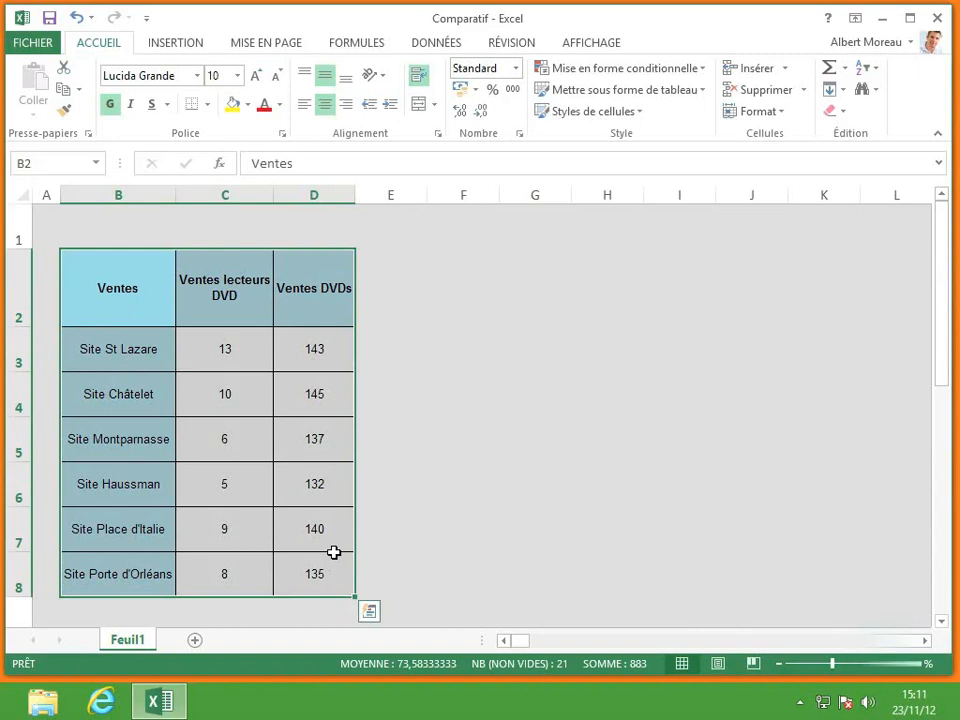
left_click(177, 50)
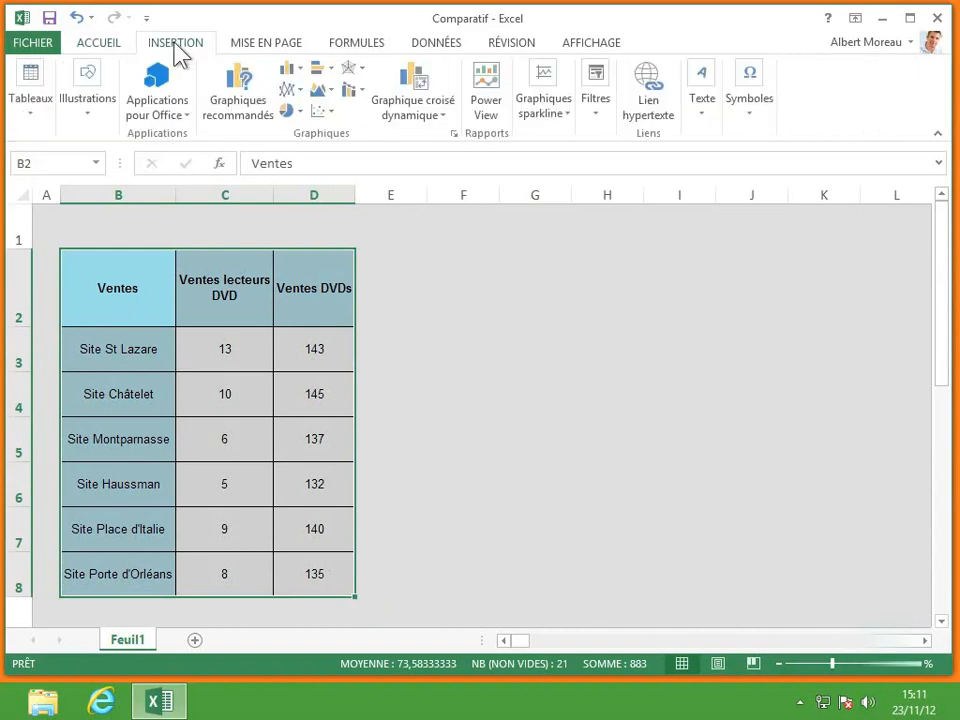
left_click(331, 114)
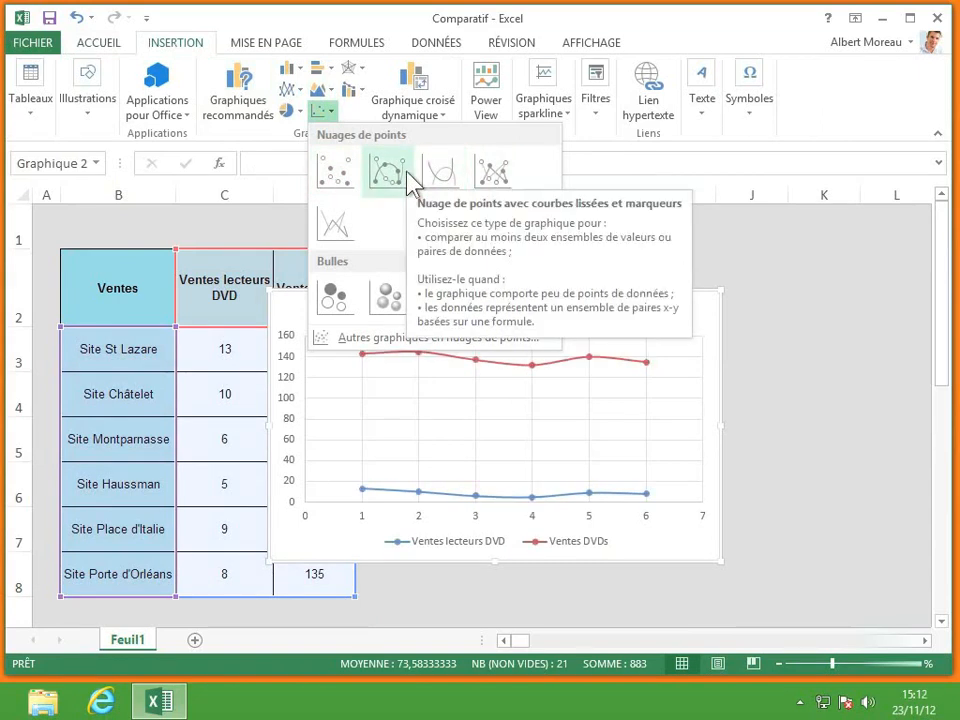
left_click(335, 174)
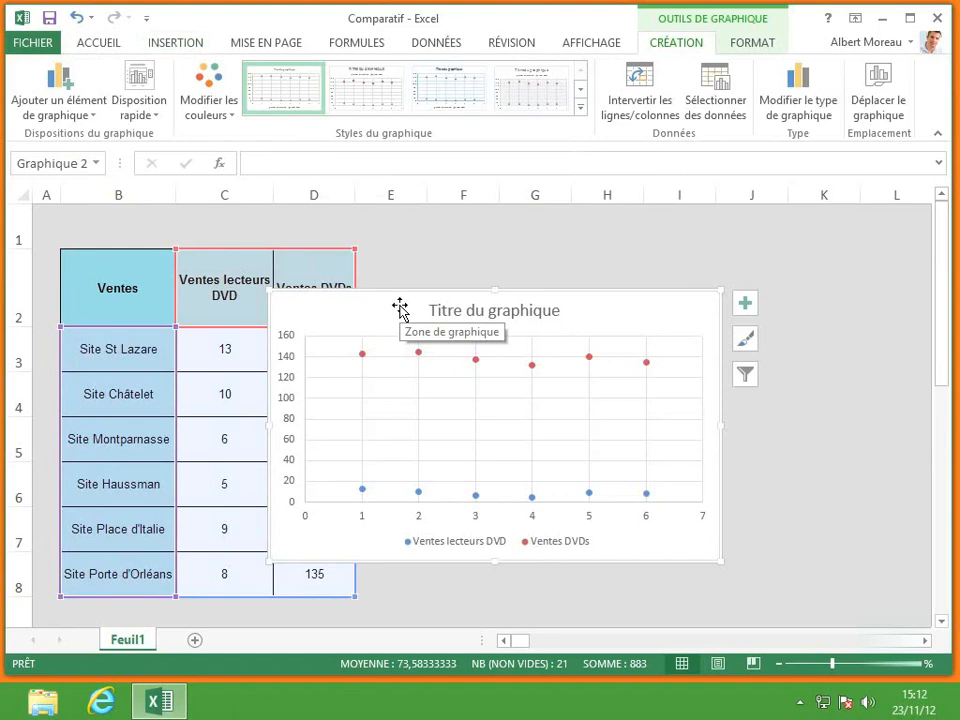
mouse_move(399, 305)
left_mouse_down()
mouse_move(531, 284)
mouse_move(500, 266)
left_mouse_up()
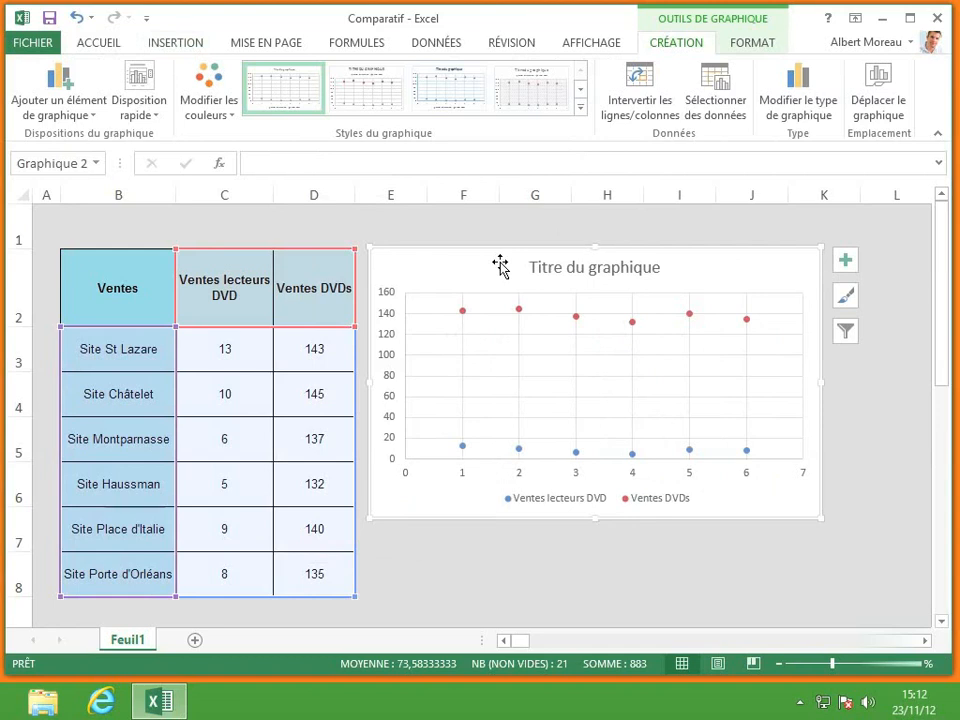
- Add axis titles and data labels to the scatter chart, and remove its chart title and legend
left_click(845, 262)
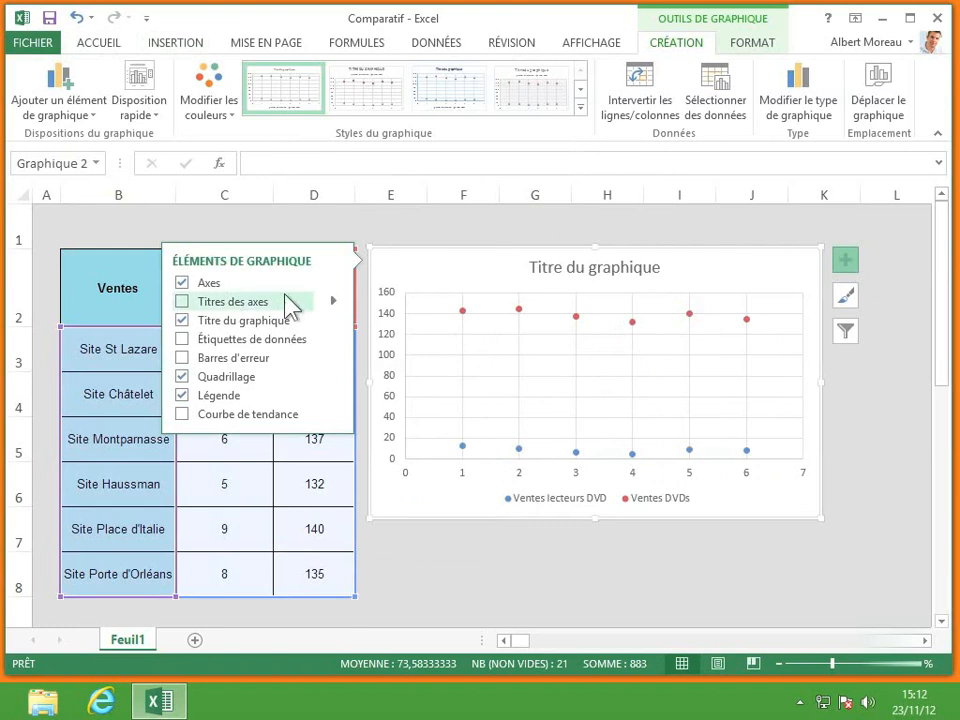
left_click(182, 302)
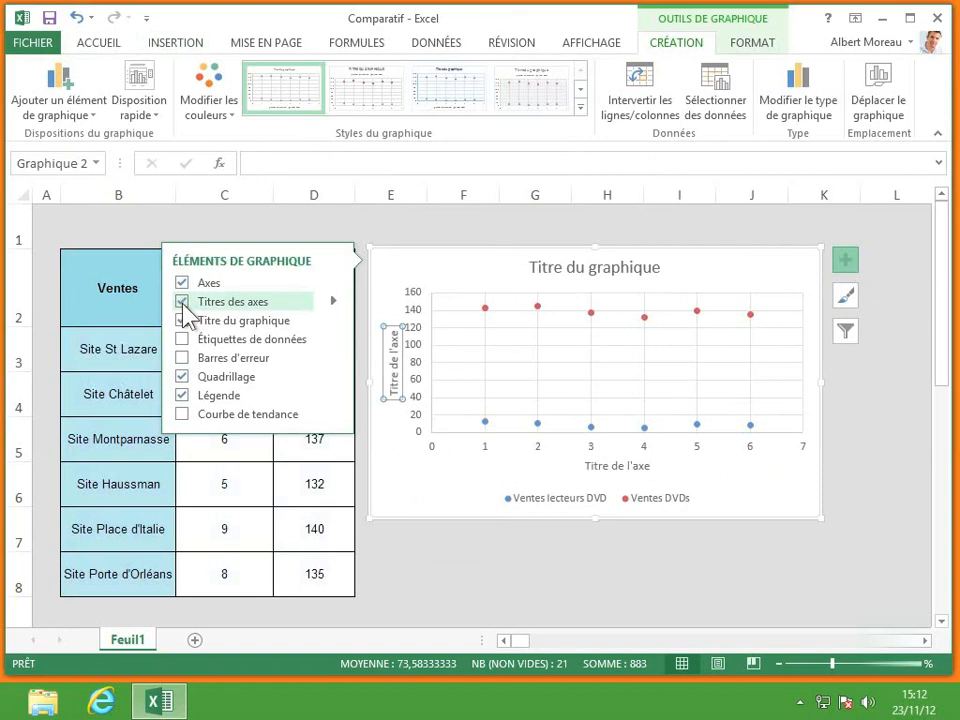
left_click(182, 339)
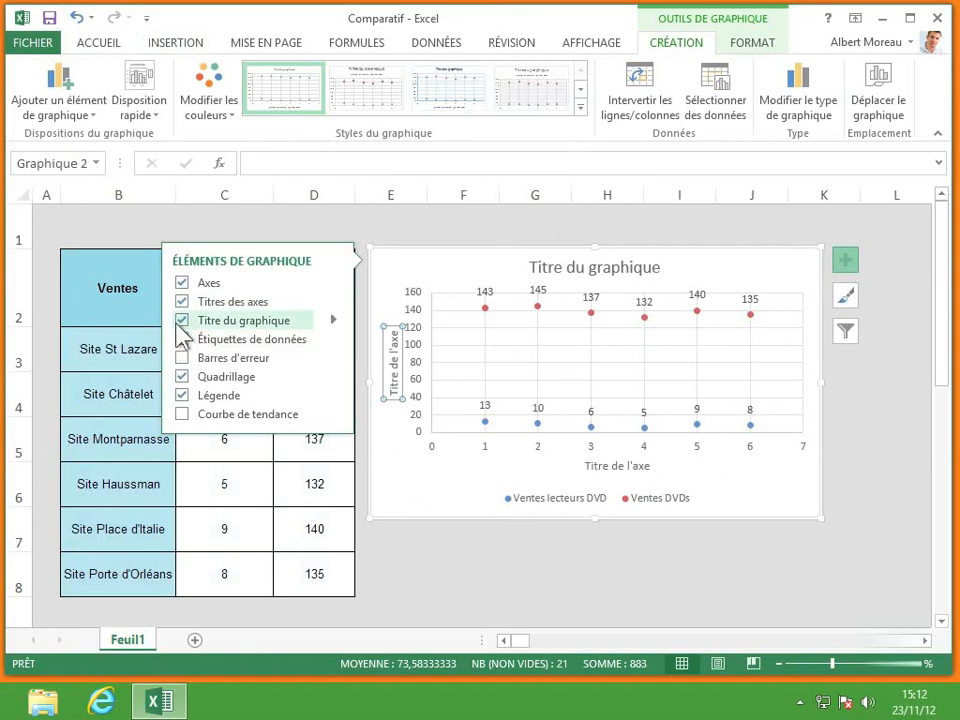
left_click(182, 321)
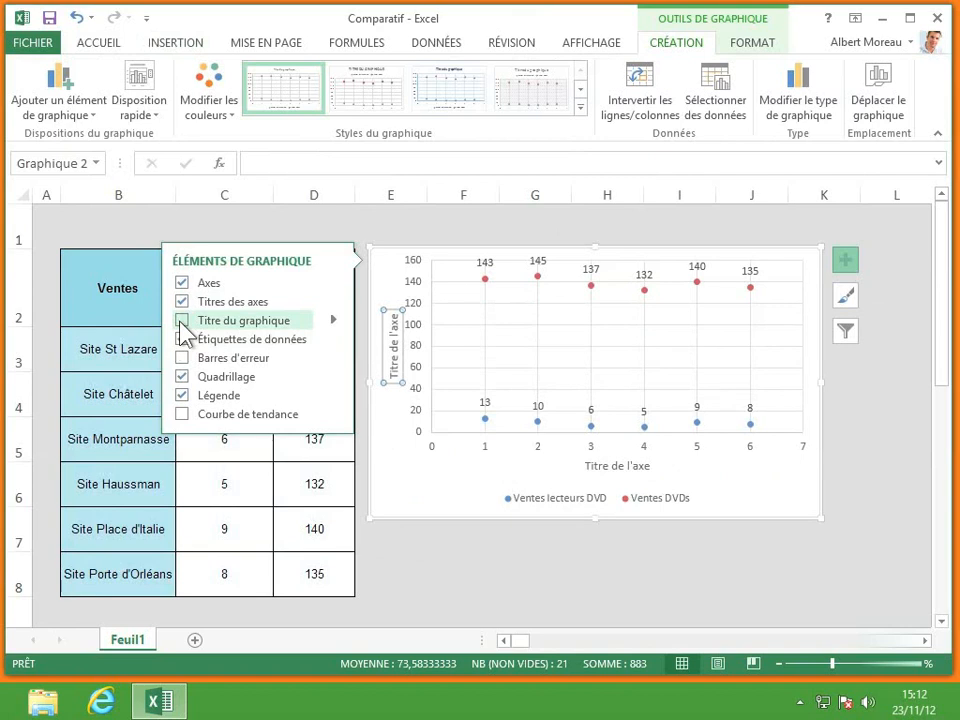
left_click(182, 396)
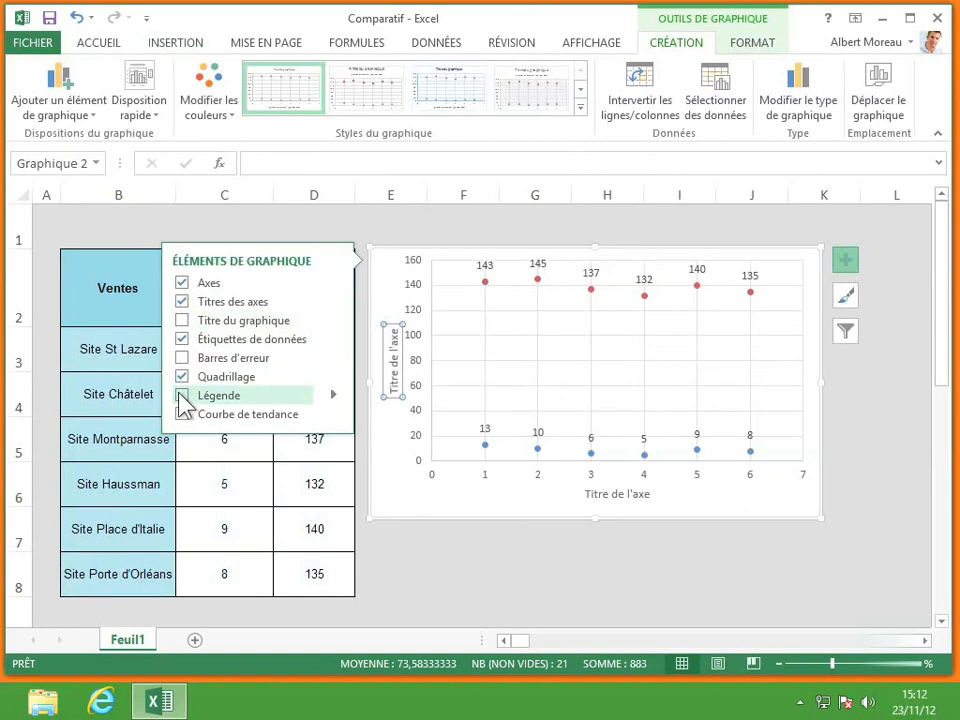
- Set the chart's horizontal axis title to "Lecteurs DVD"
left_click(606, 490)
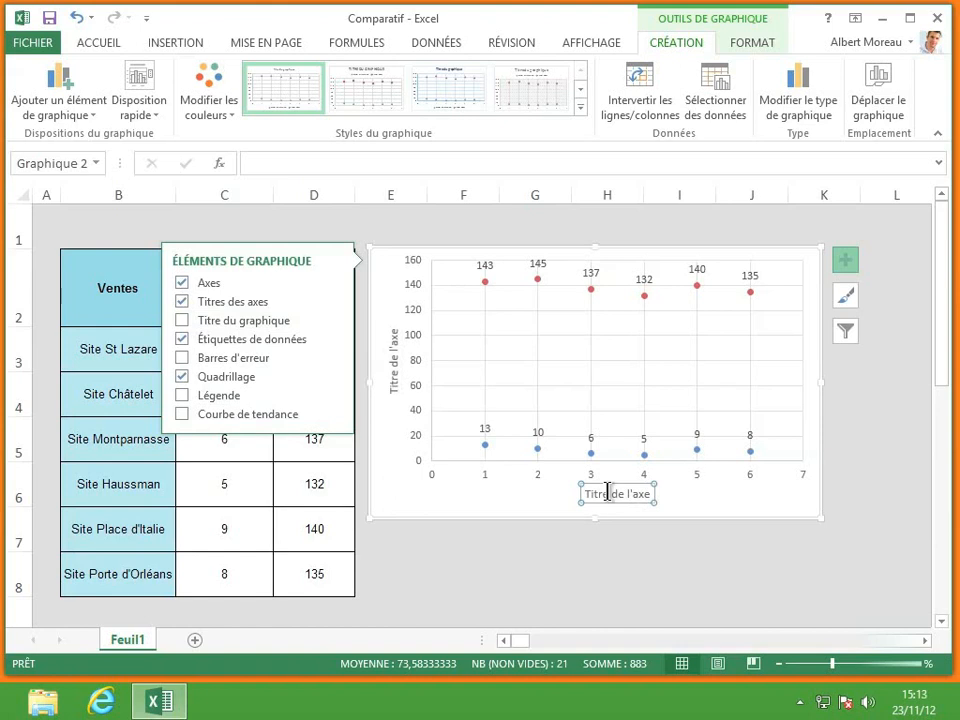
triple_click(615, 493)
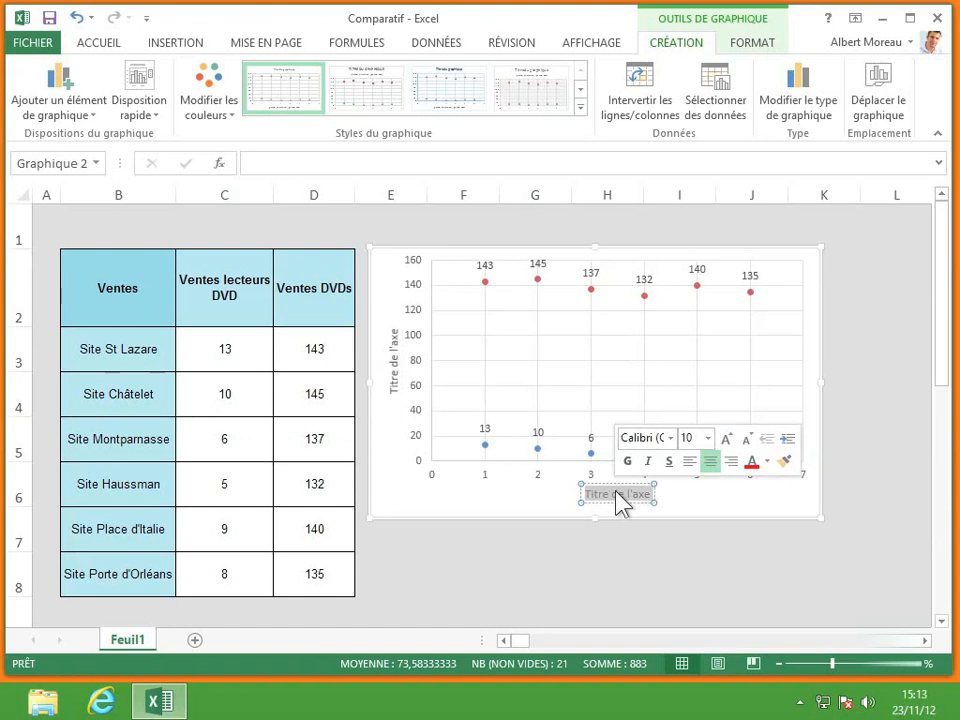
type("Lect")
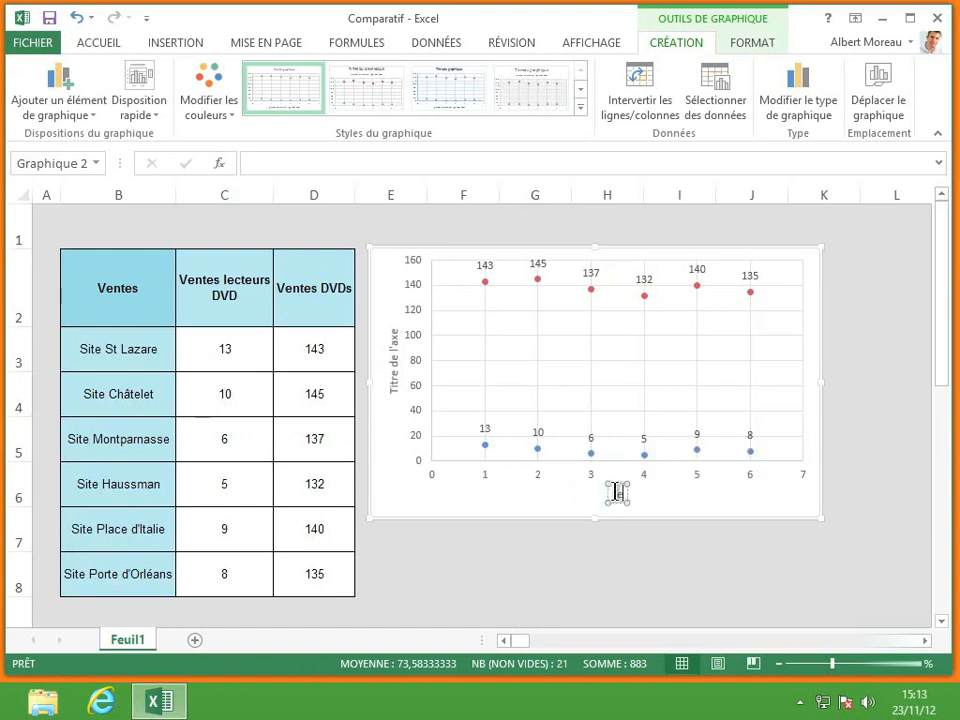
type("eurs DVD")
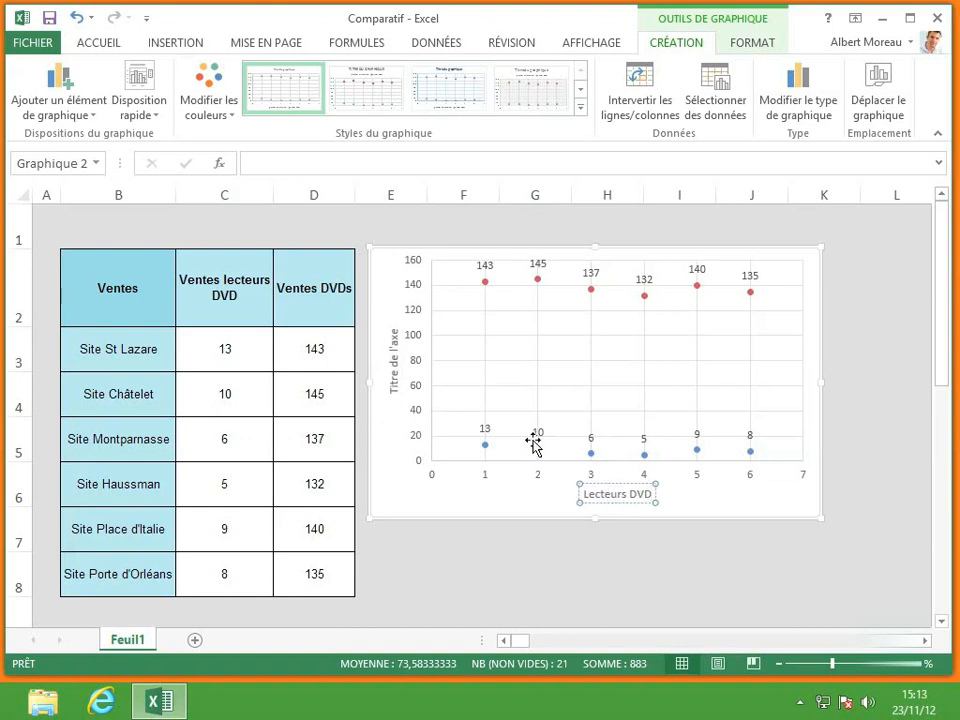
- Set the chart's vertical axis title to "DVDs"
left_click(392, 378)
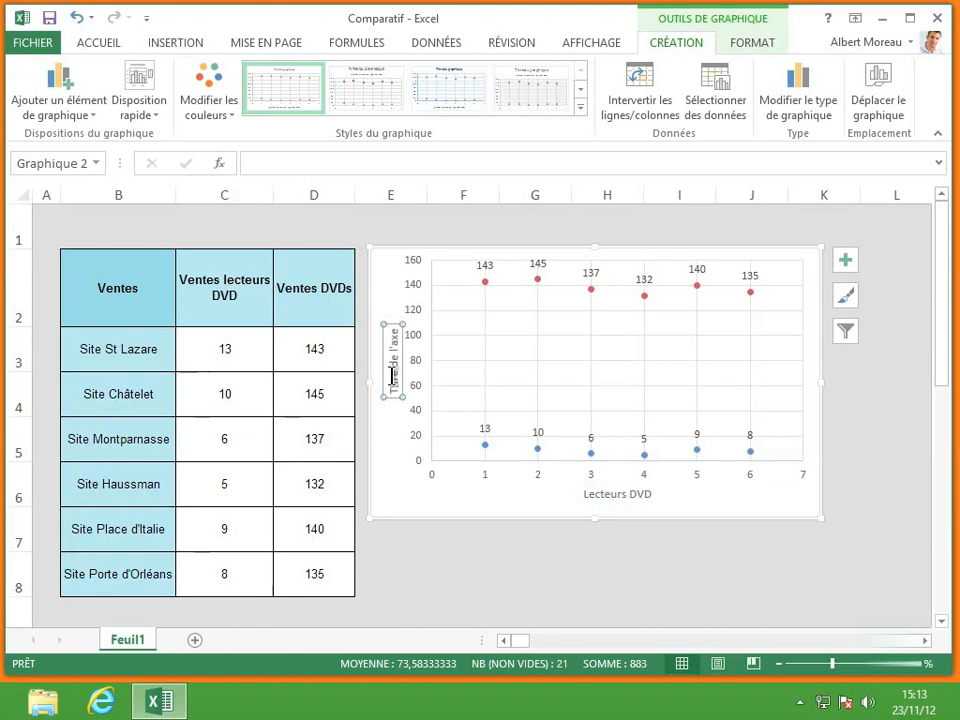
triple_click(392, 376)
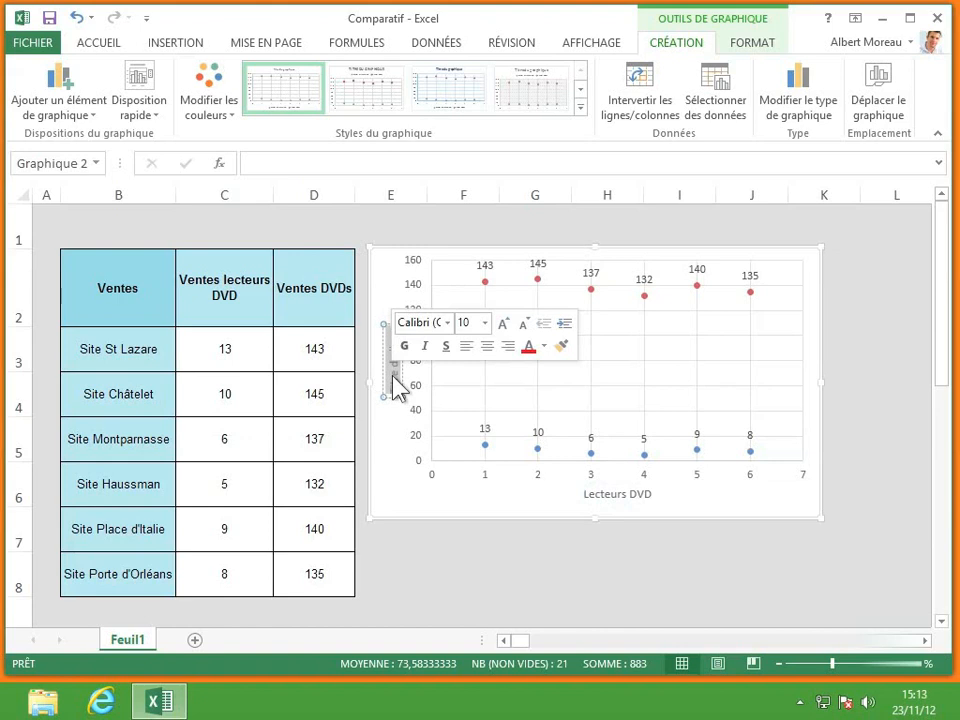
type("DVD")
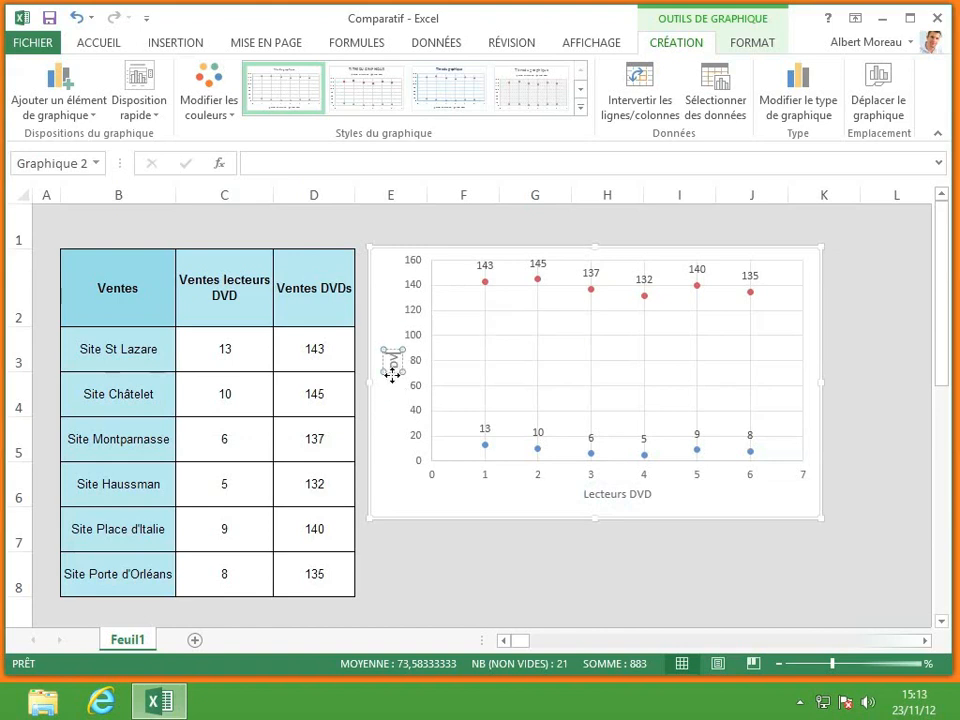
type("s")
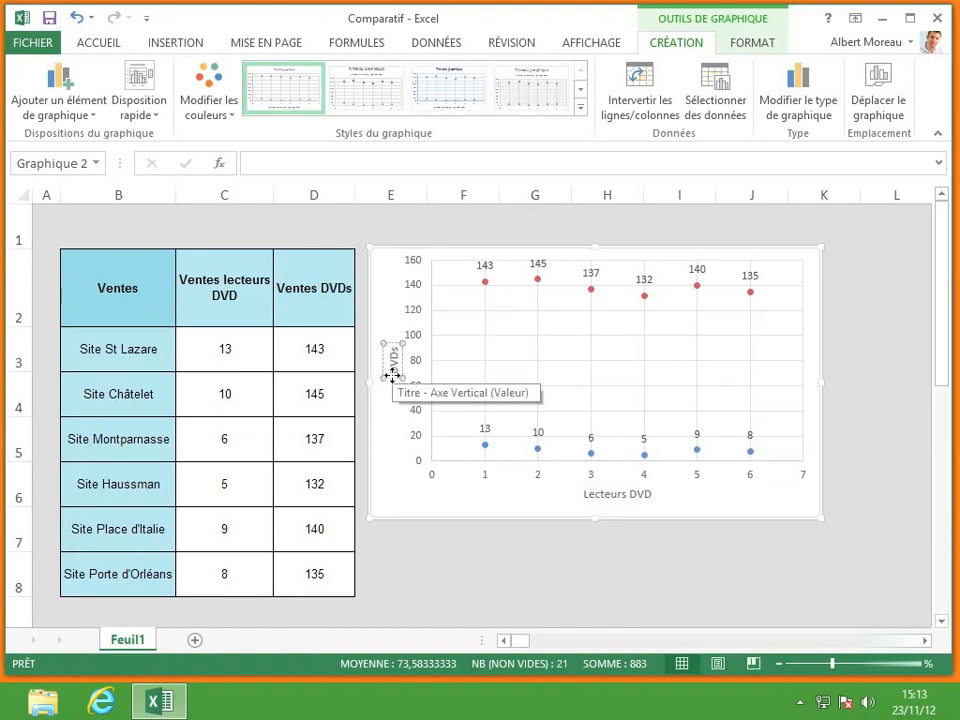
left_click(376, 305)
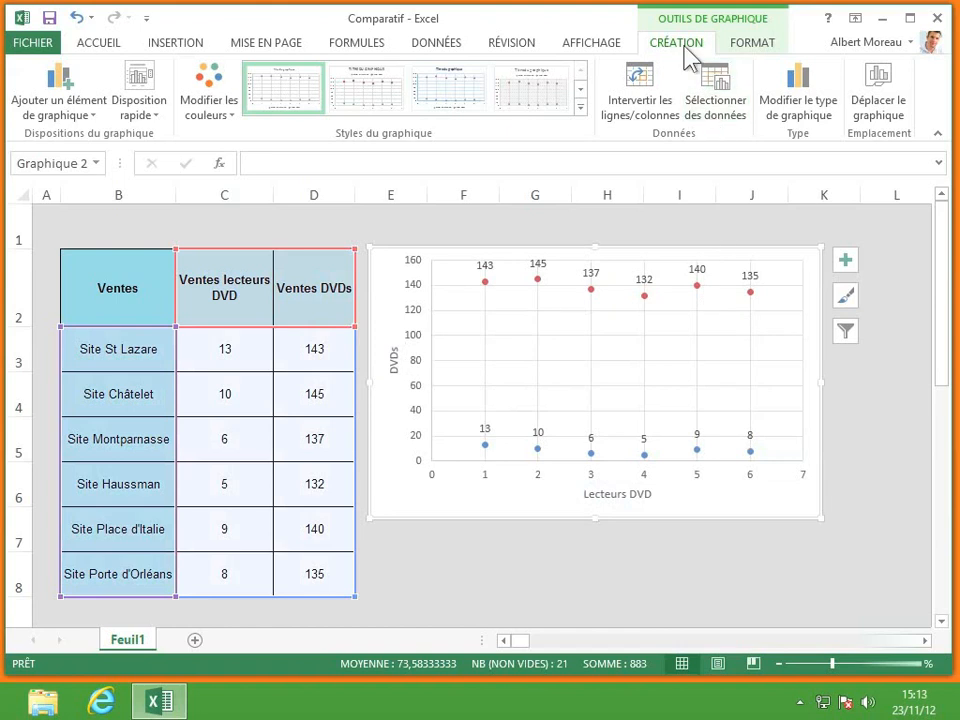
- Remove the series Ventes lecteurs DVD and Ventes DVDs from the chart's data source
left_click(726, 101)
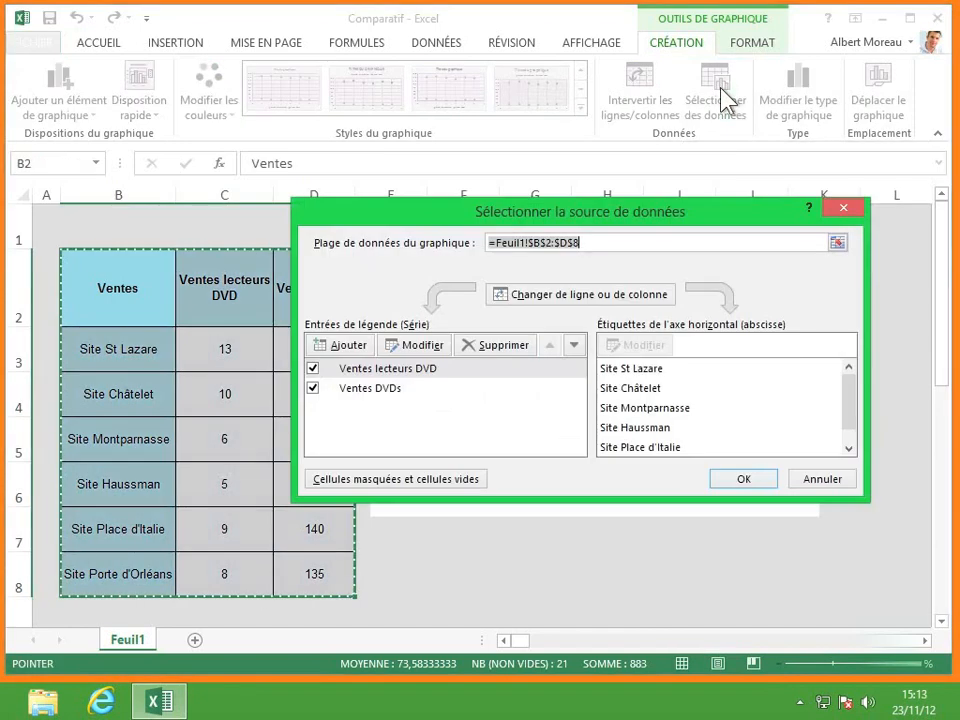
left_click(490, 346)
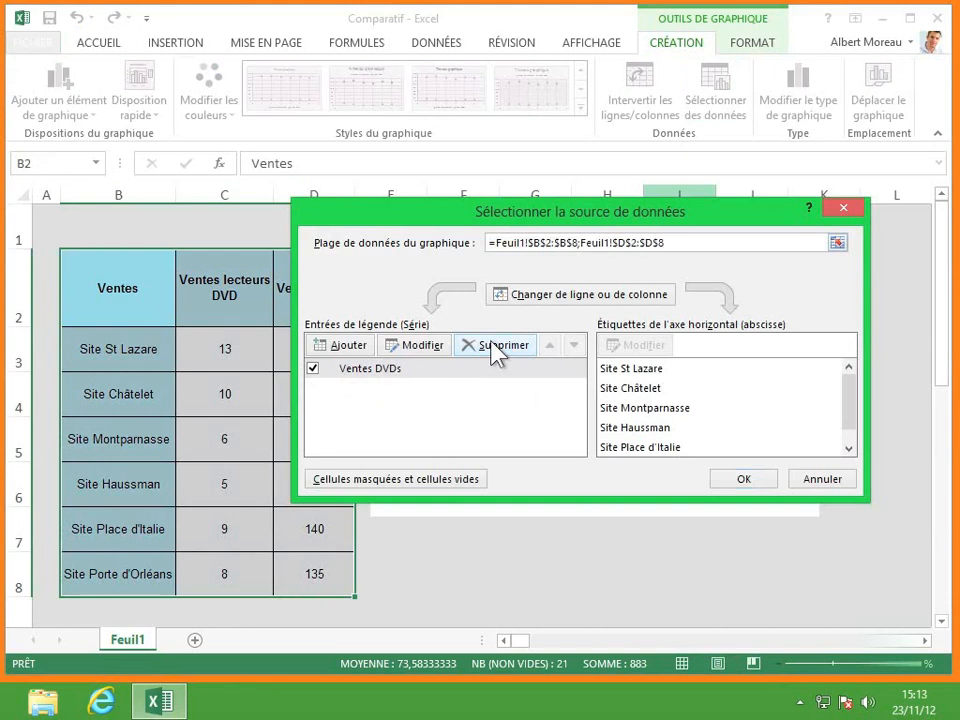
left_click(492, 346)
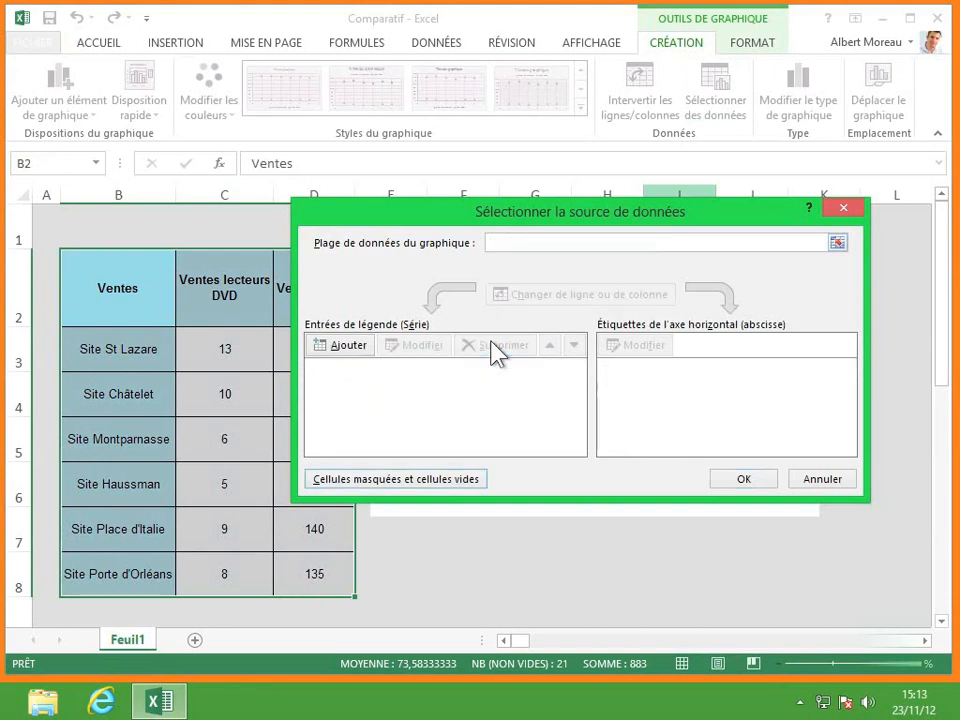
- Add a chart series for Site St Lazare with its name from B3, X value from C3 and Y value from D3
left_click(342, 350)
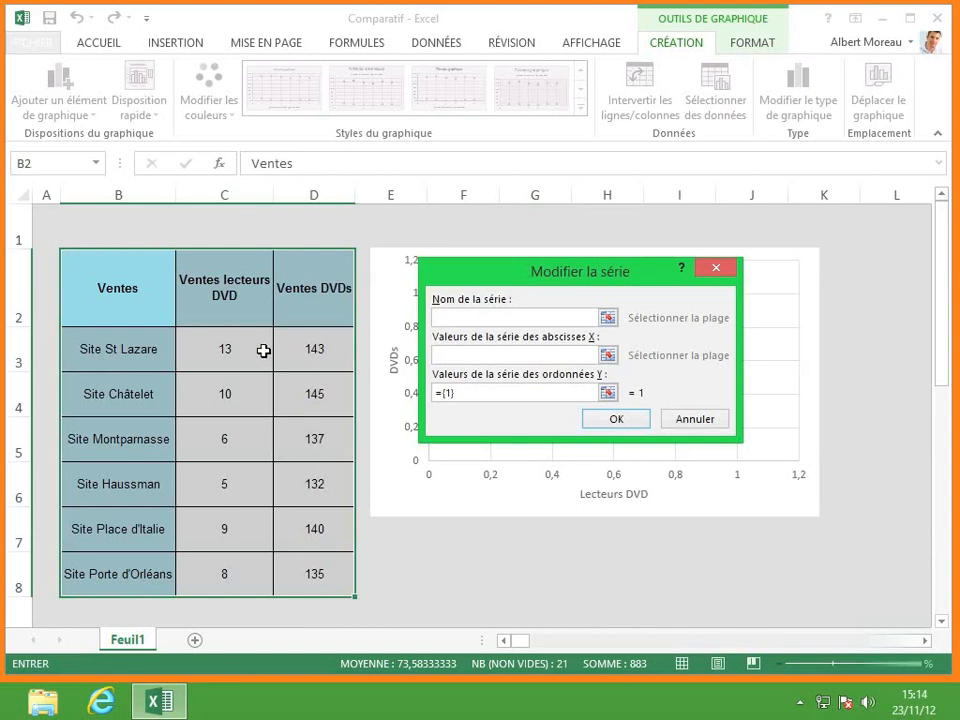
left_click(608, 317)
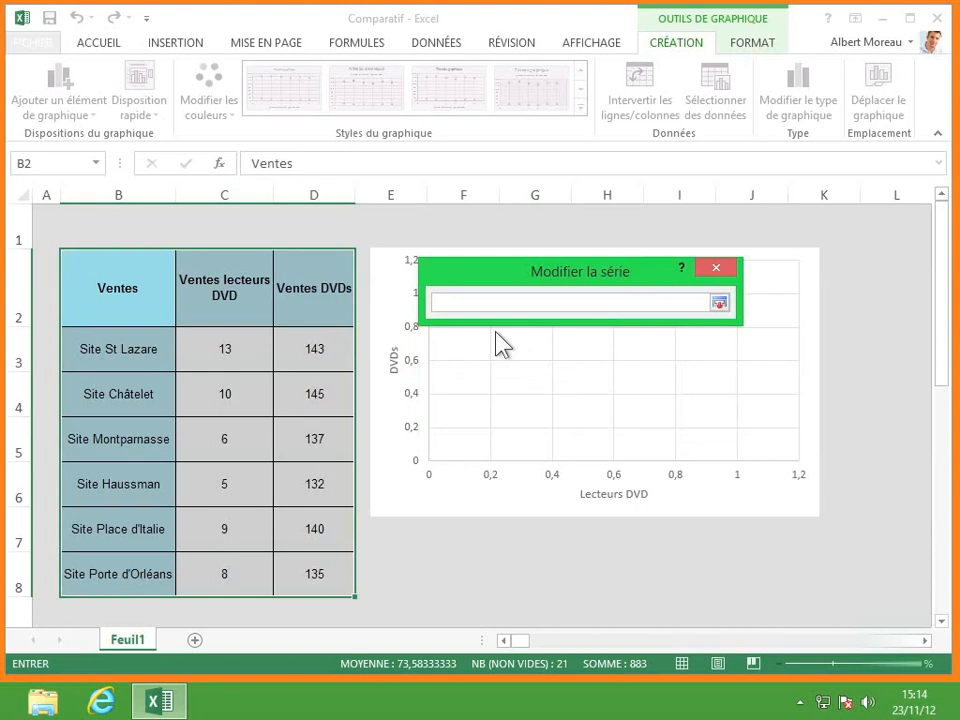
left_click(135, 355)
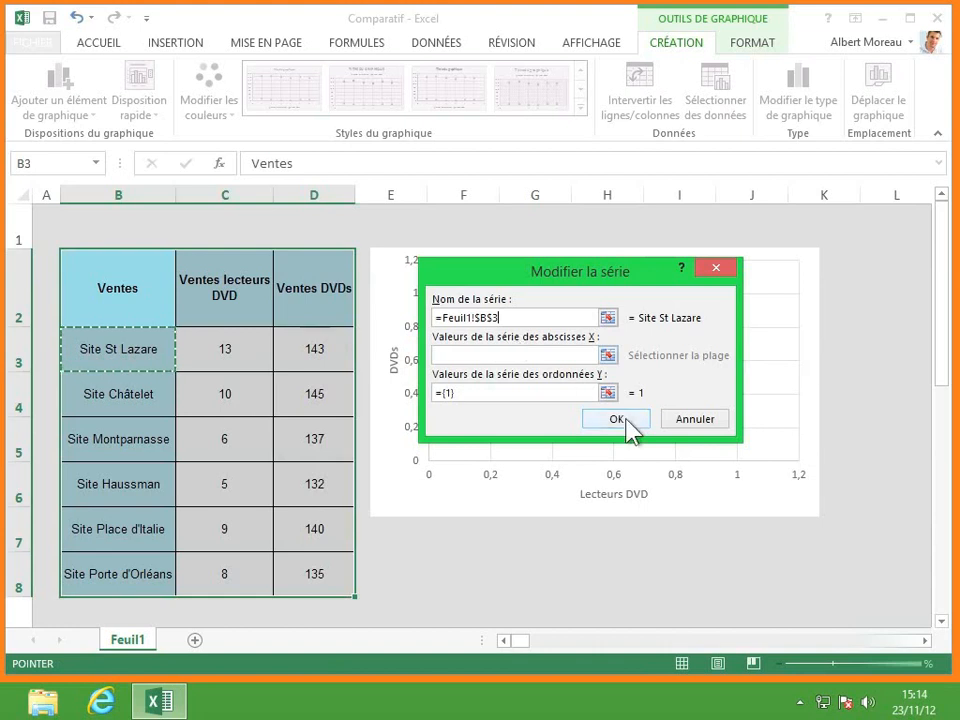
left_click(608, 356)
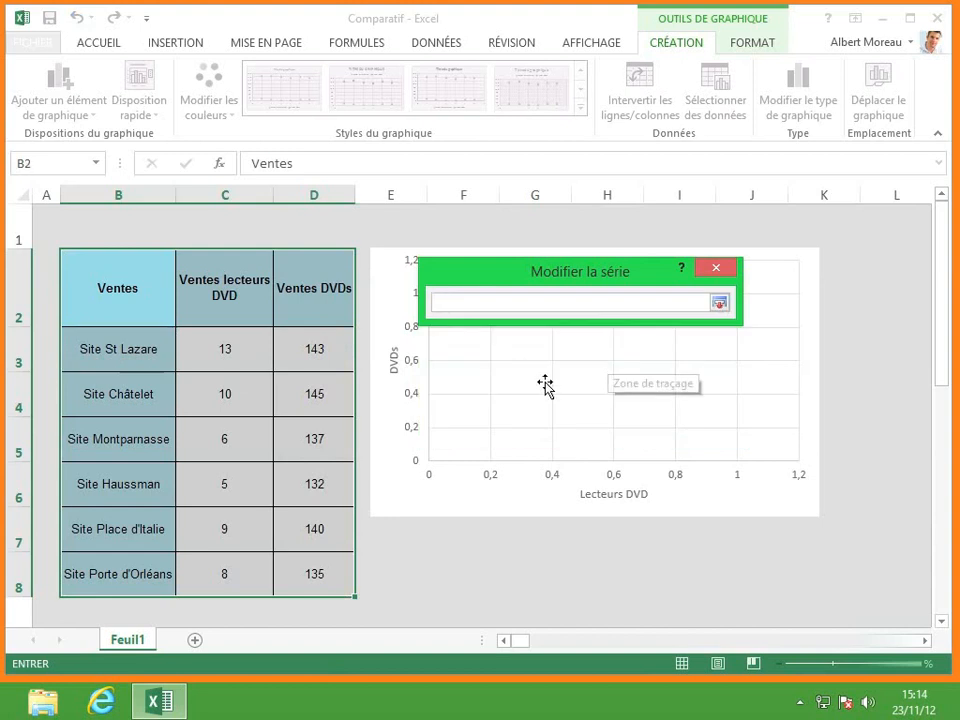
left_click(211, 343)
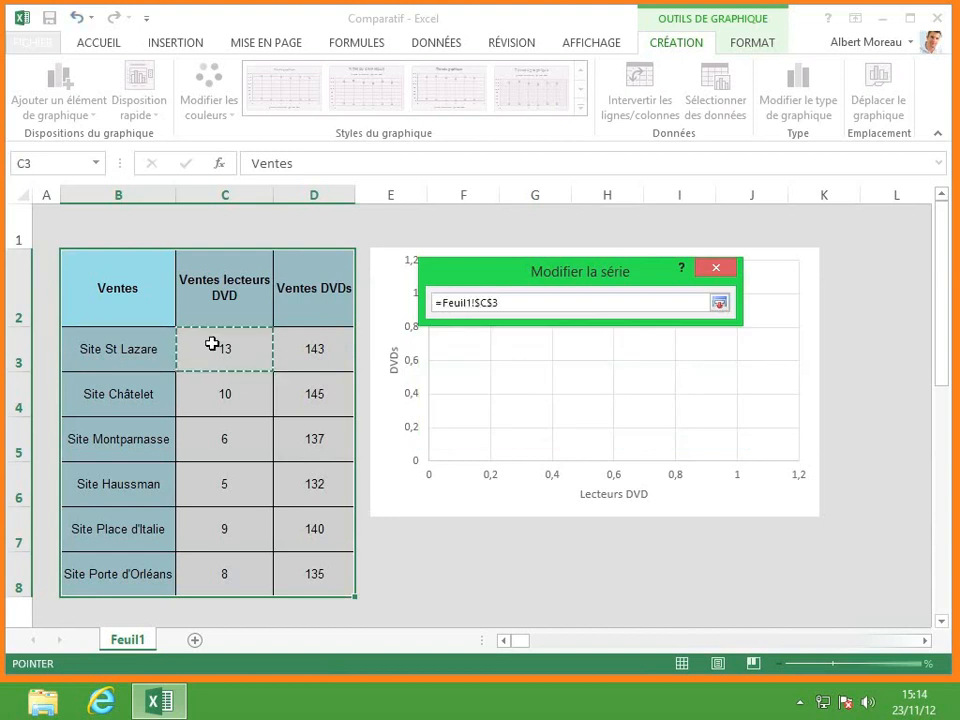
key("Return")
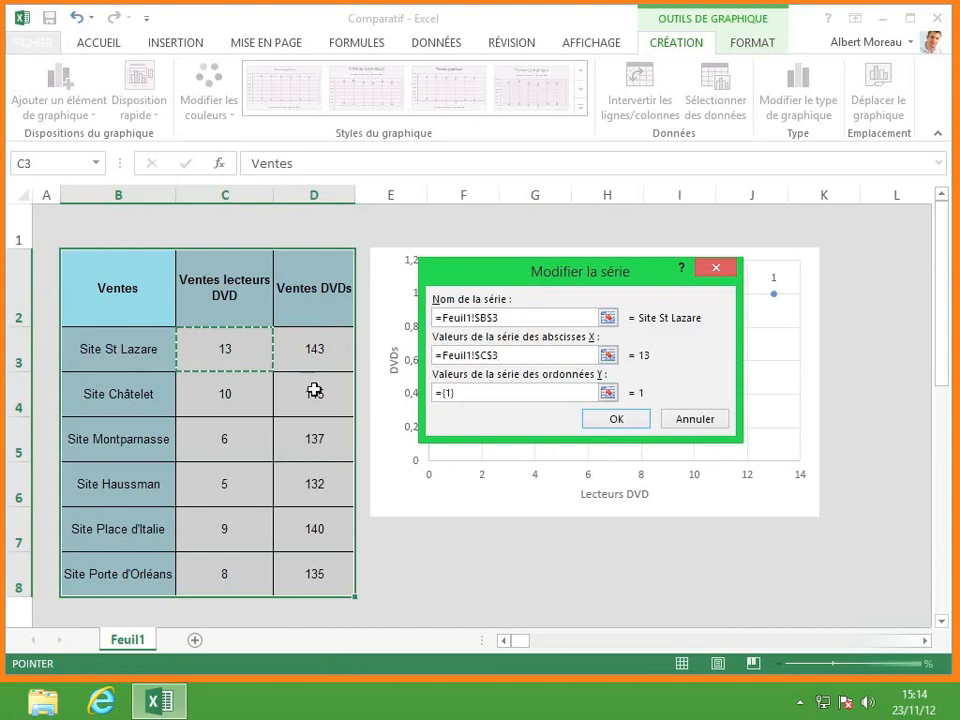
left_click(608, 393)
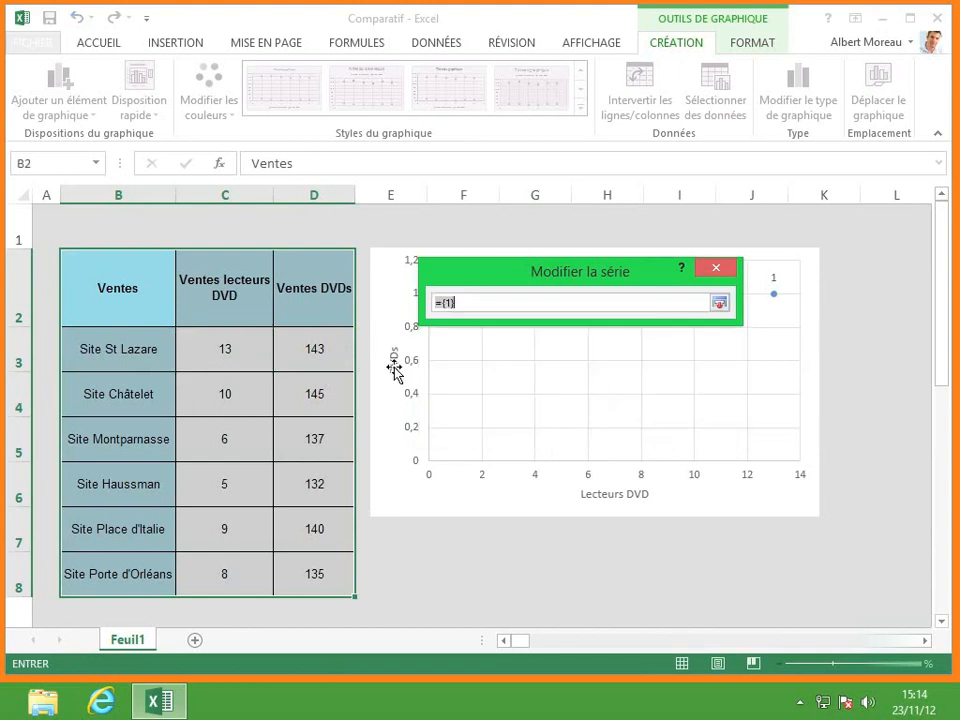
left_click(305, 343)
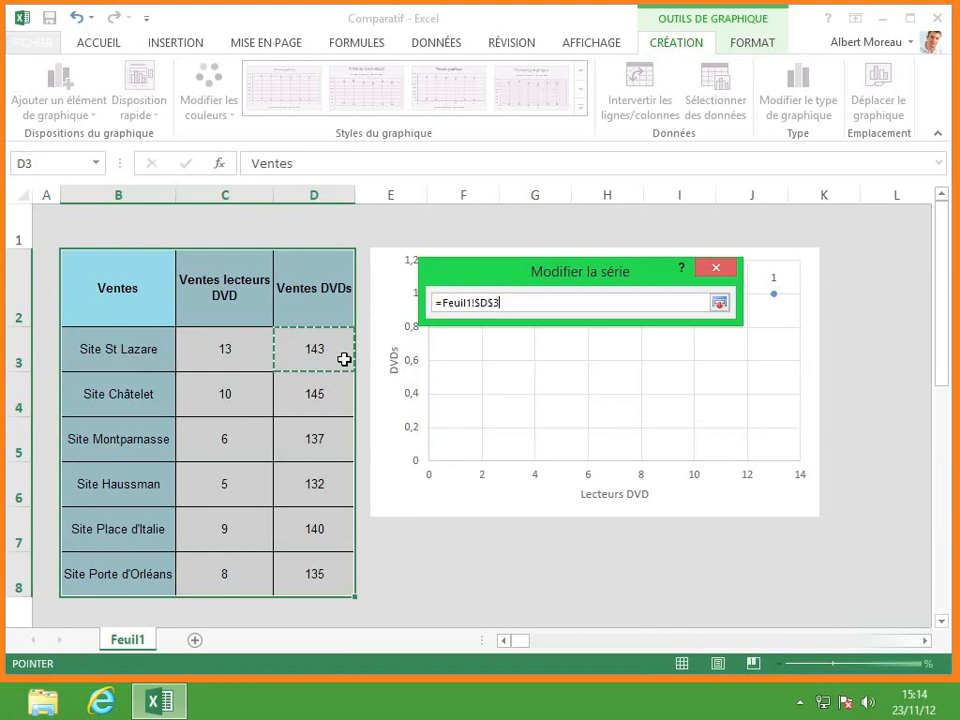
key("Return")
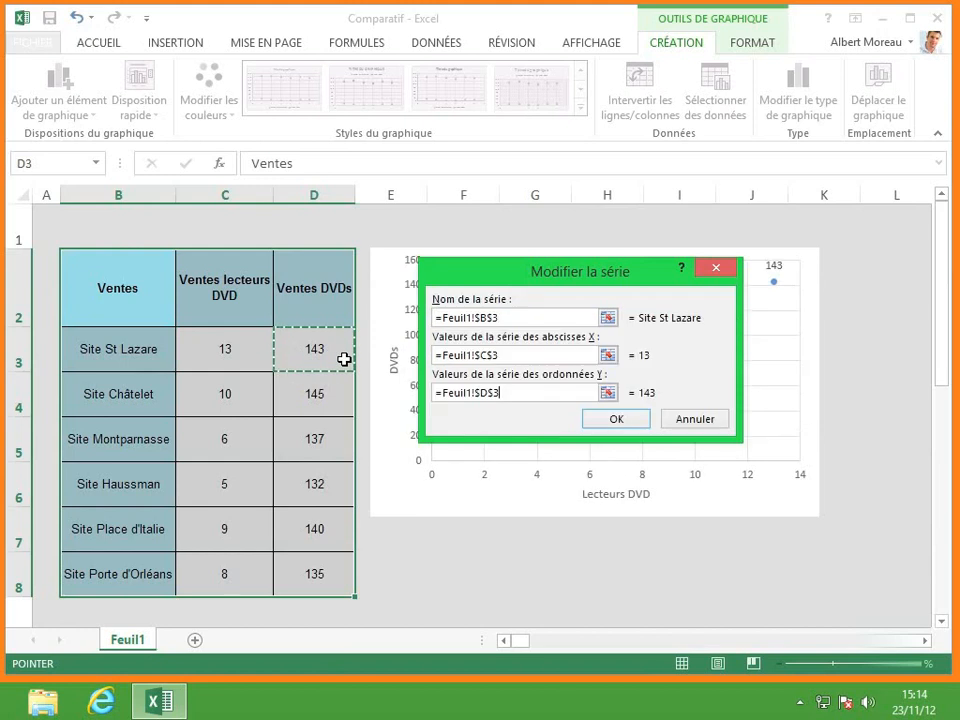
left_click(631, 421)
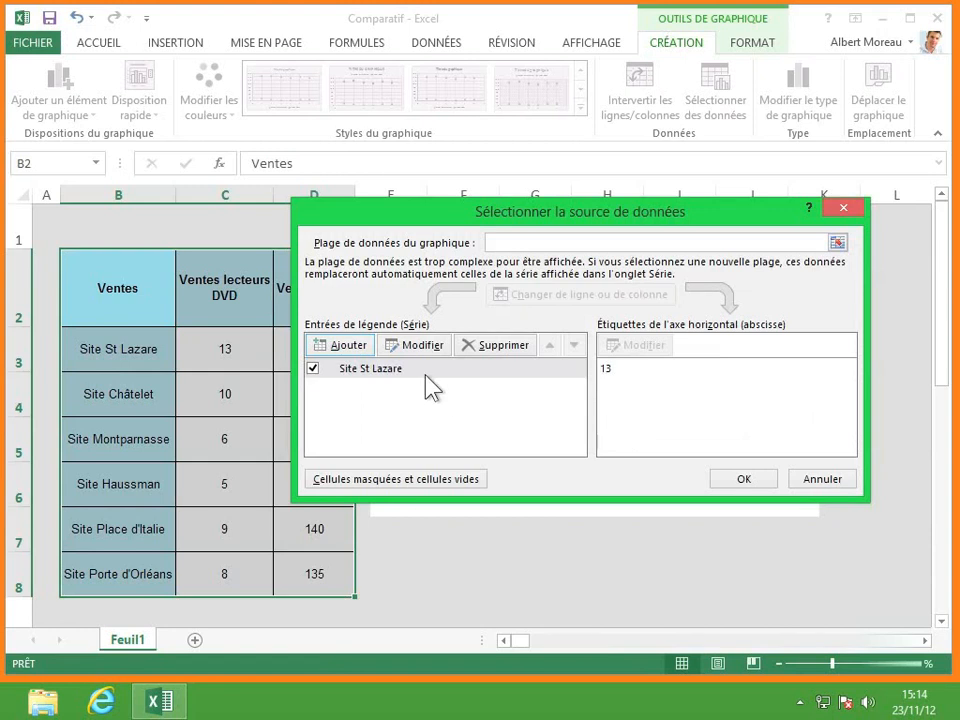
- Add a chart series for Site Châtelet with its name from B4, X value from C4 and Y value from D4
left_click(350, 347)
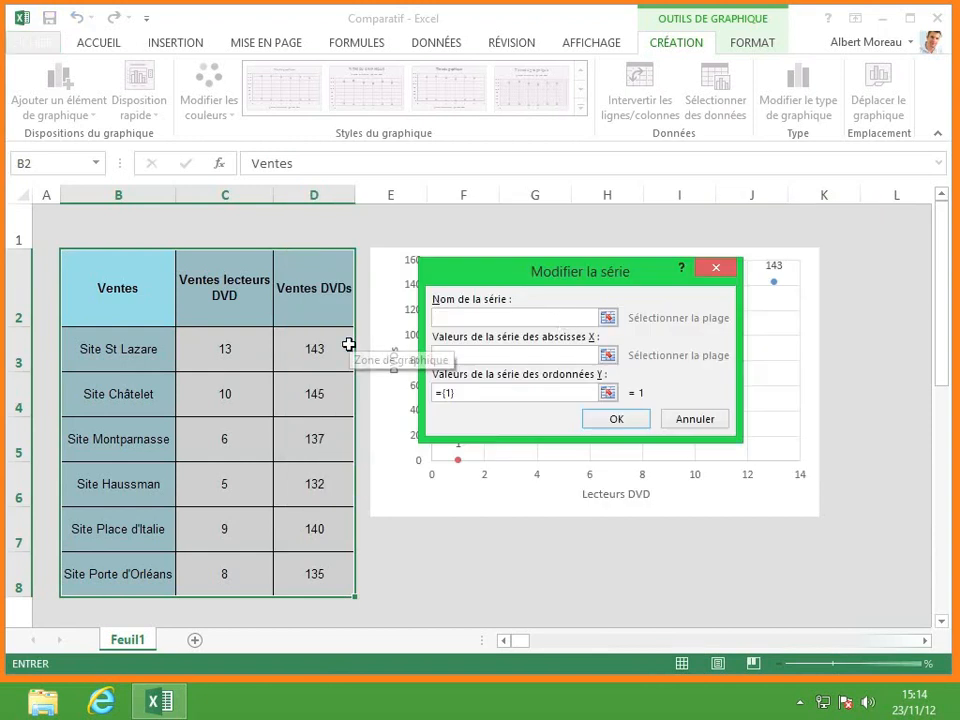
left_click(608, 318)
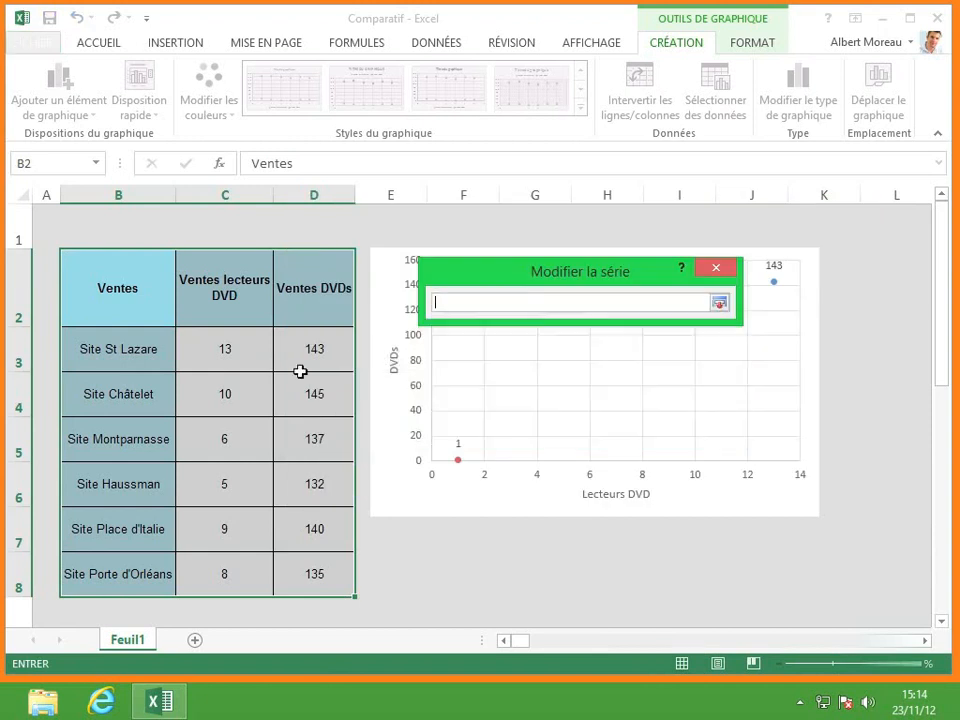
left_click(137, 396)
key("Return")
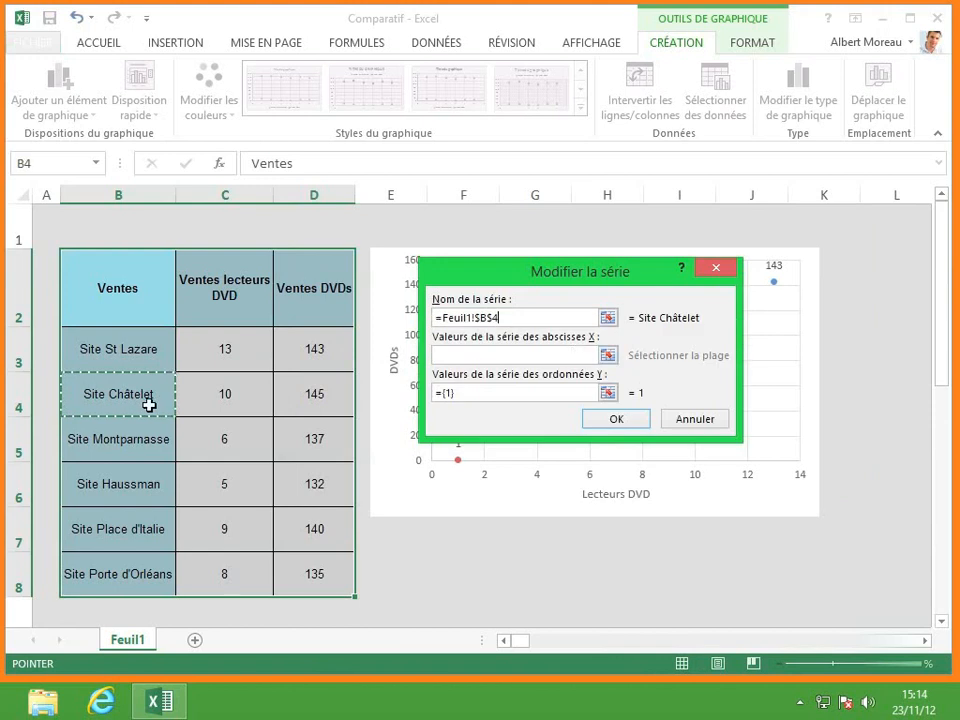
left_click(608, 355)
left_click(240, 397)
key("Return")
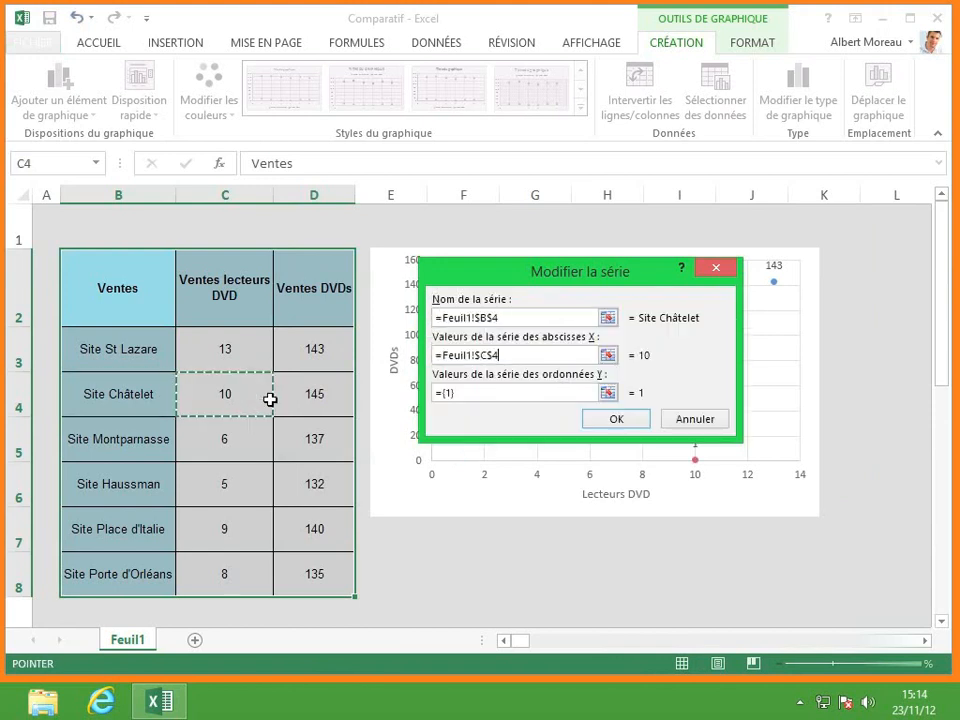
left_click(608, 393)
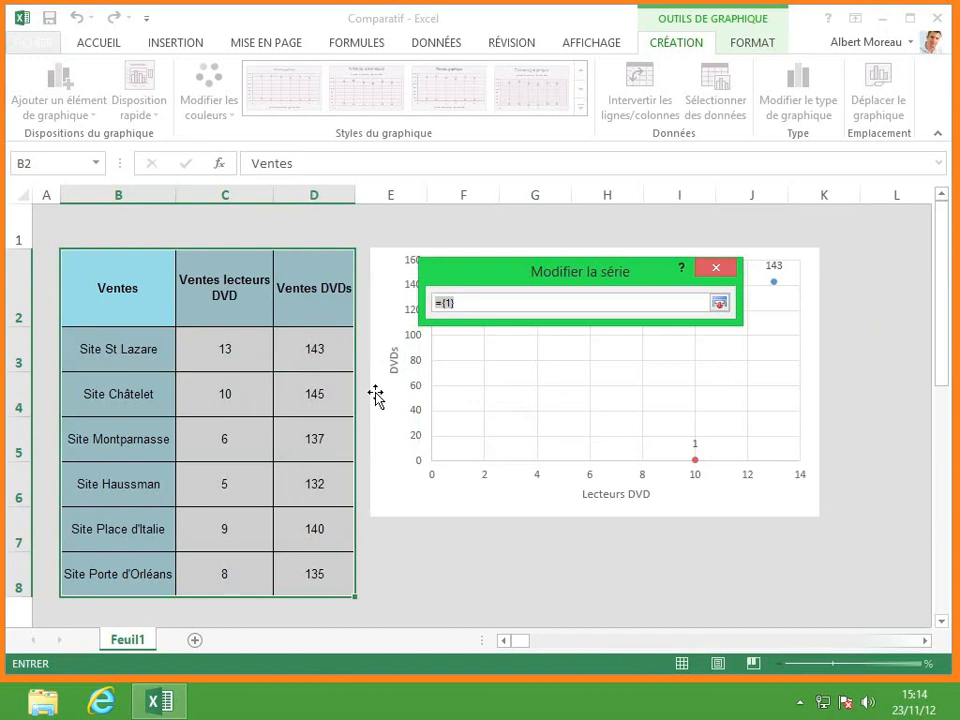
left_click(317, 394)
key("Return")
left_click(616, 419)
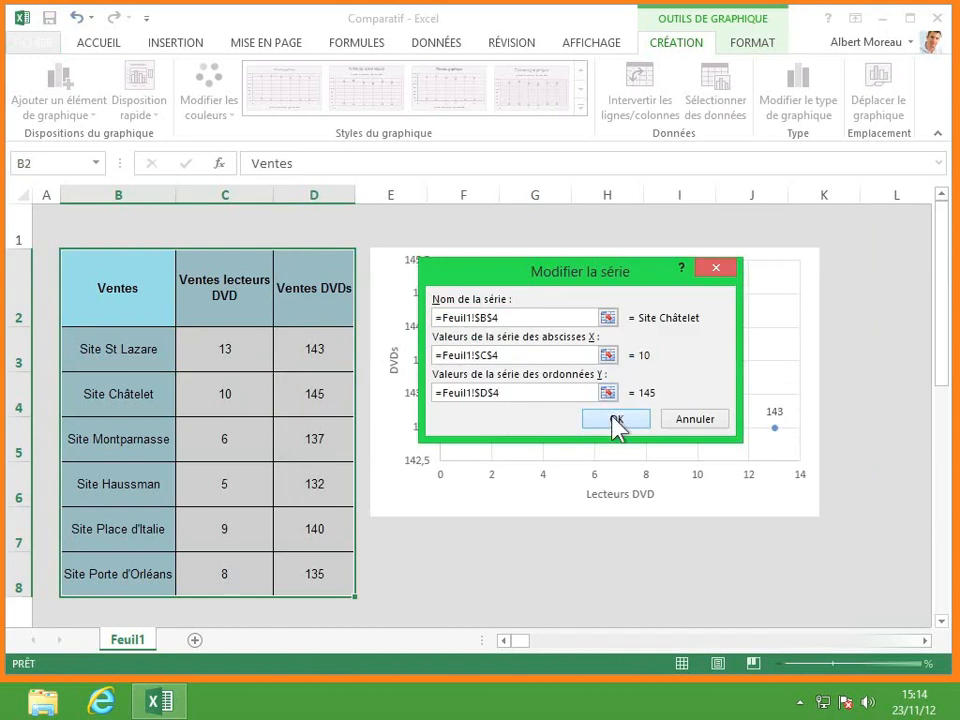
- Add a chart series for Site Montparnasse with its name from B5, X value from C5 and Y value from D5
left_click(376, 344)
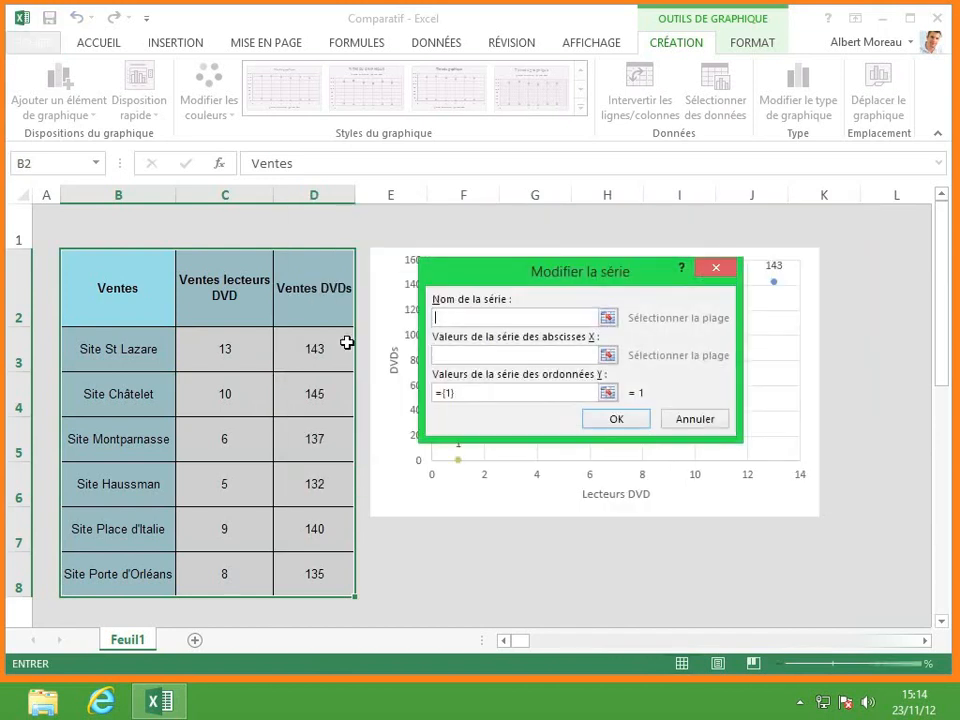
left_click(608, 316)
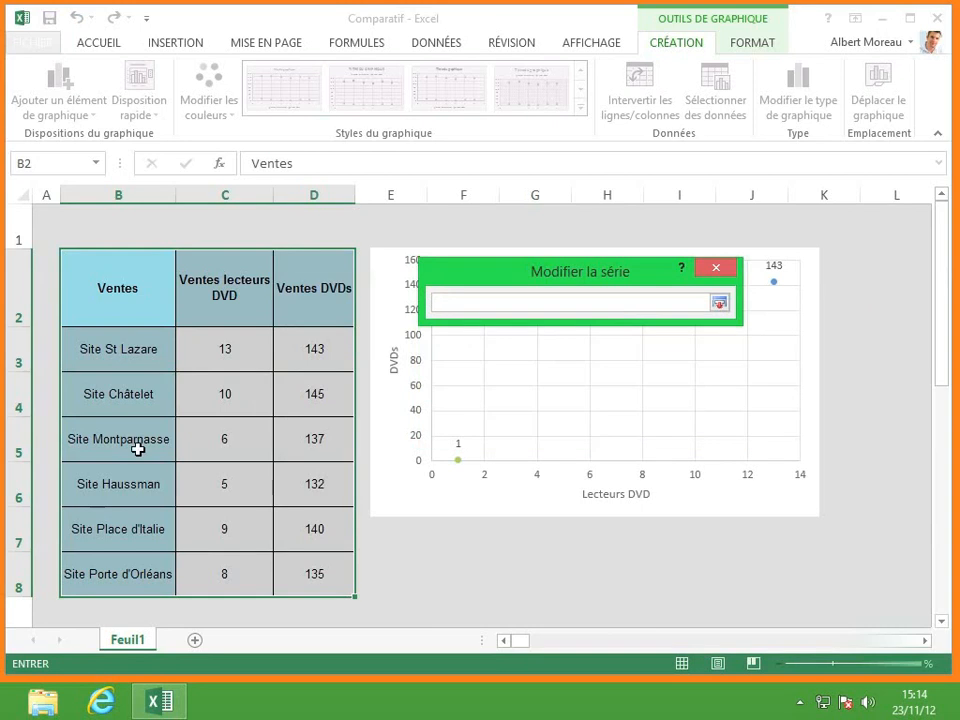
left_click(140, 444)
key("Return")
left_click(607, 356)
left_click(230, 441)
key("Return")
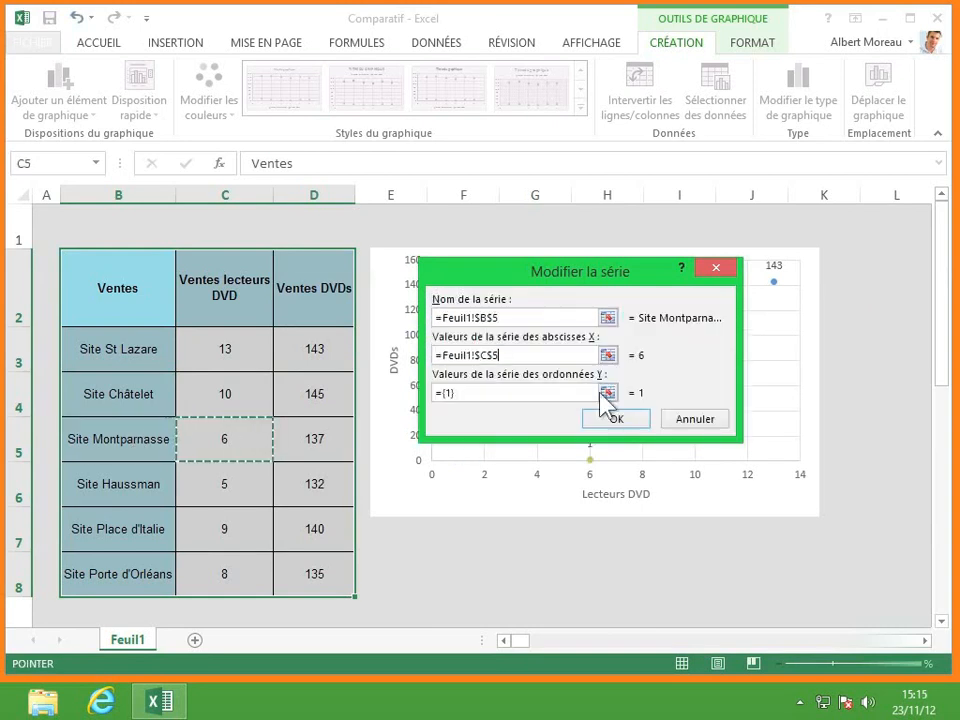
left_click(609, 396)
left_click(342, 442)
key("Return")
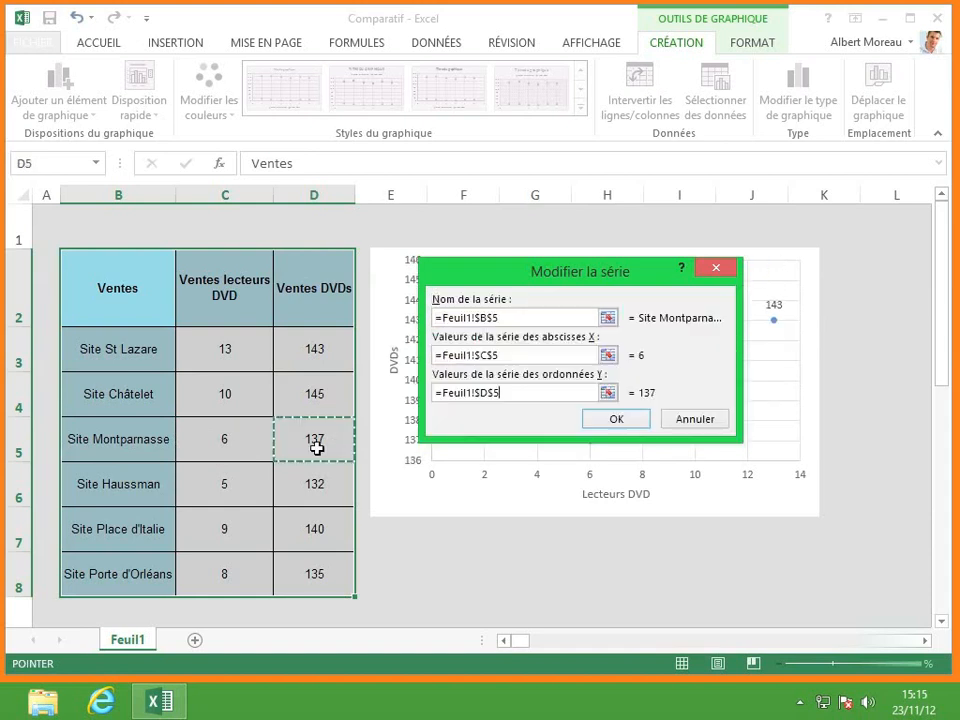
left_click(614, 420)
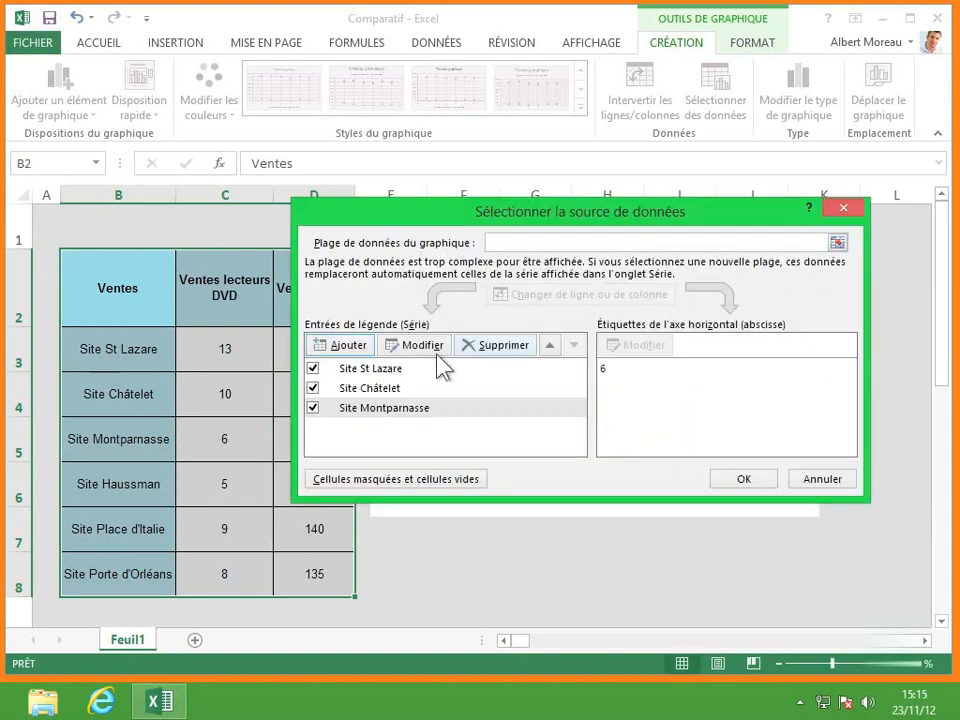
- Add a chart series for Site Haussman using B6 as name, C6 as X and D6 as Y, and apply the data source changes
left_click(345, 346)
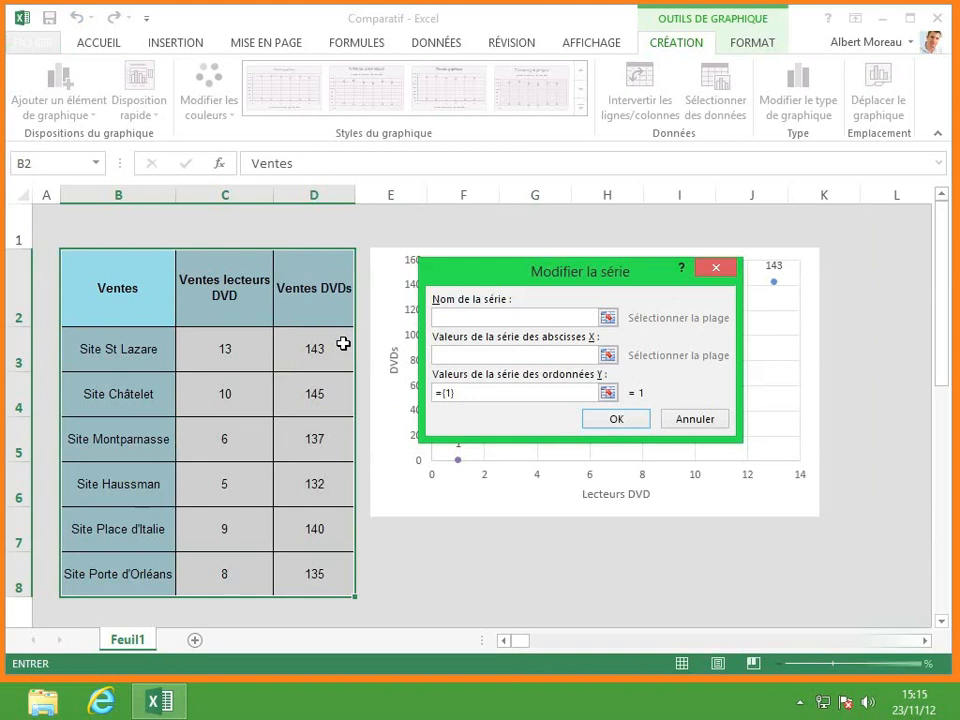
left_click(607, 317)
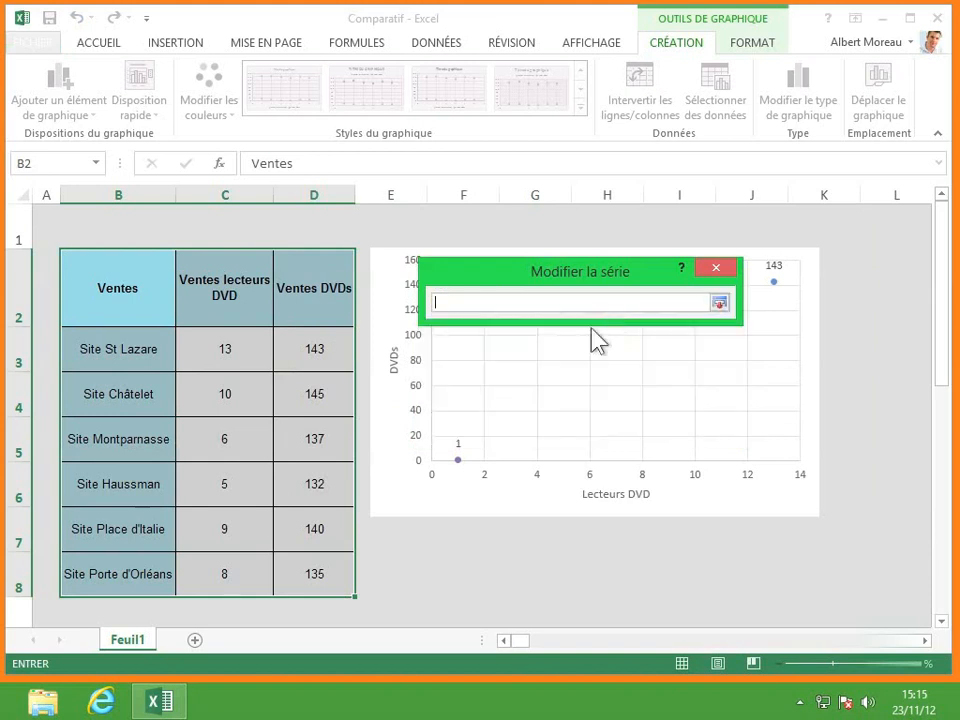
left_click(114, 490)
key("Return")
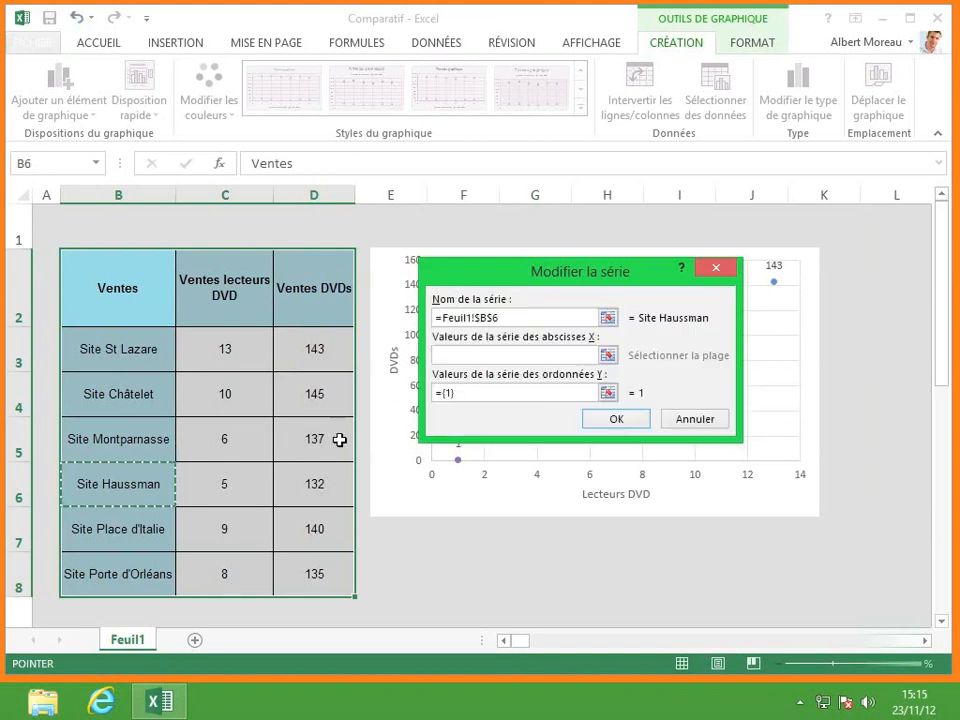
left_click(607, 355)
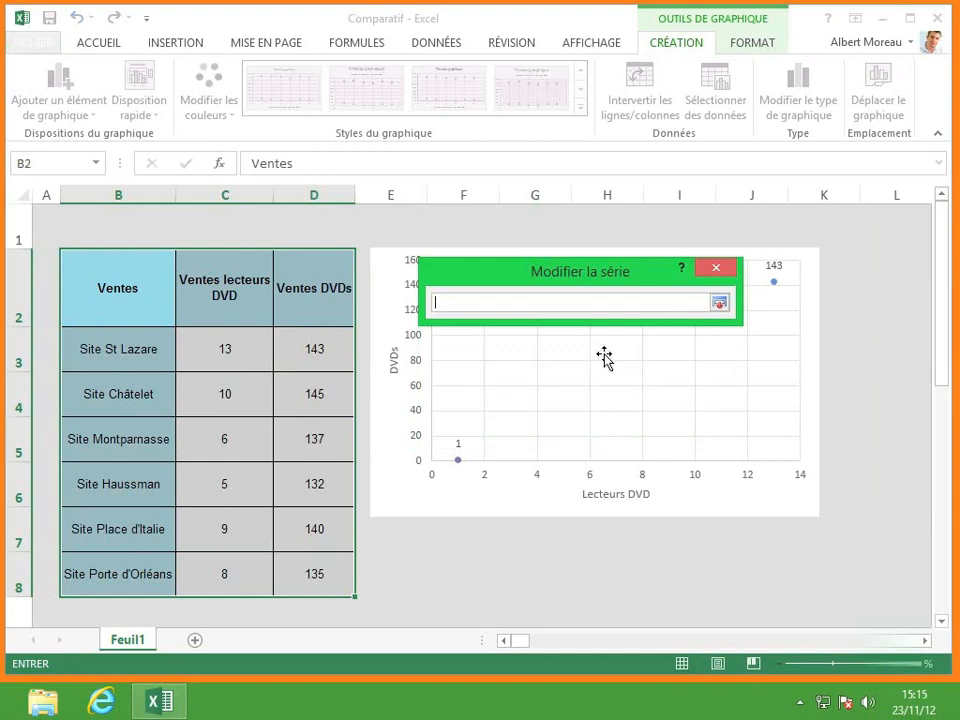
left_click(238, 489)
key("Return")
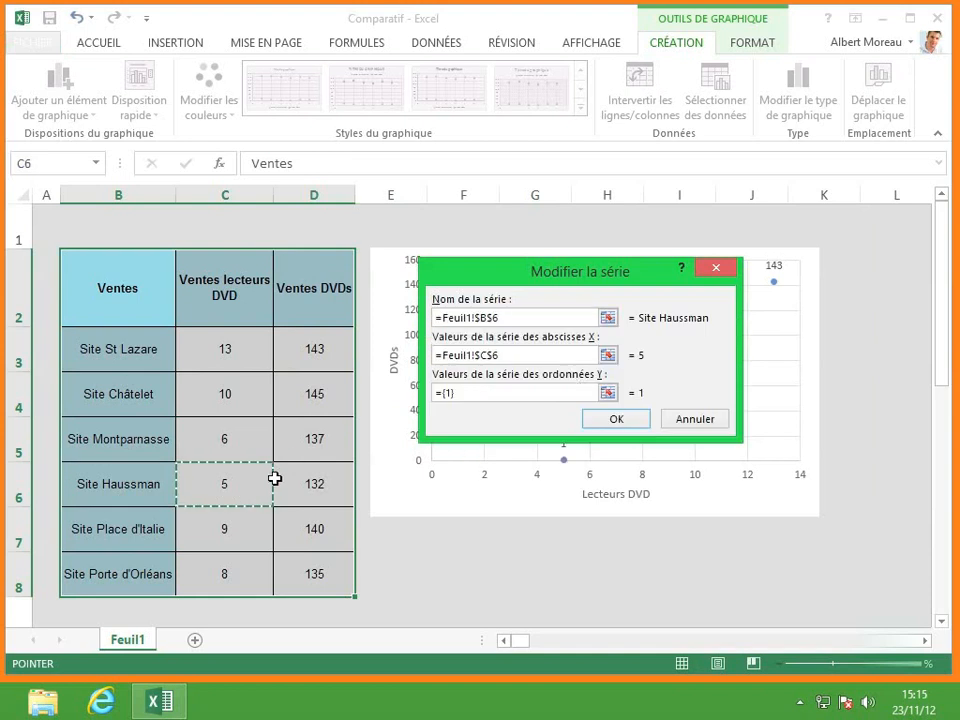
left_click(608, 393)
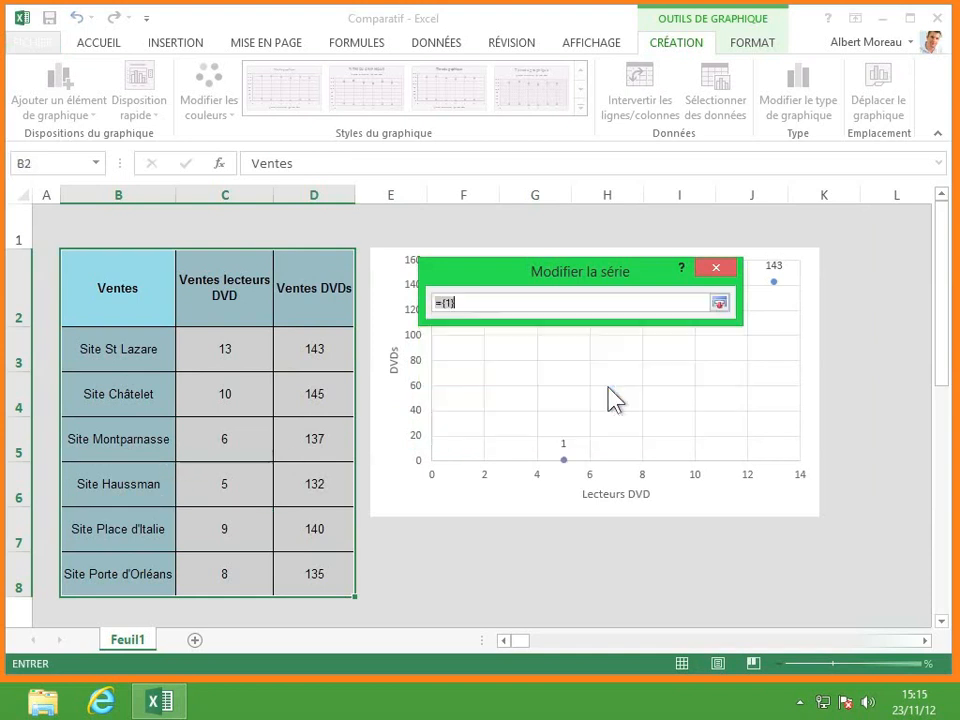
left_click(332, 483)
key("Return")
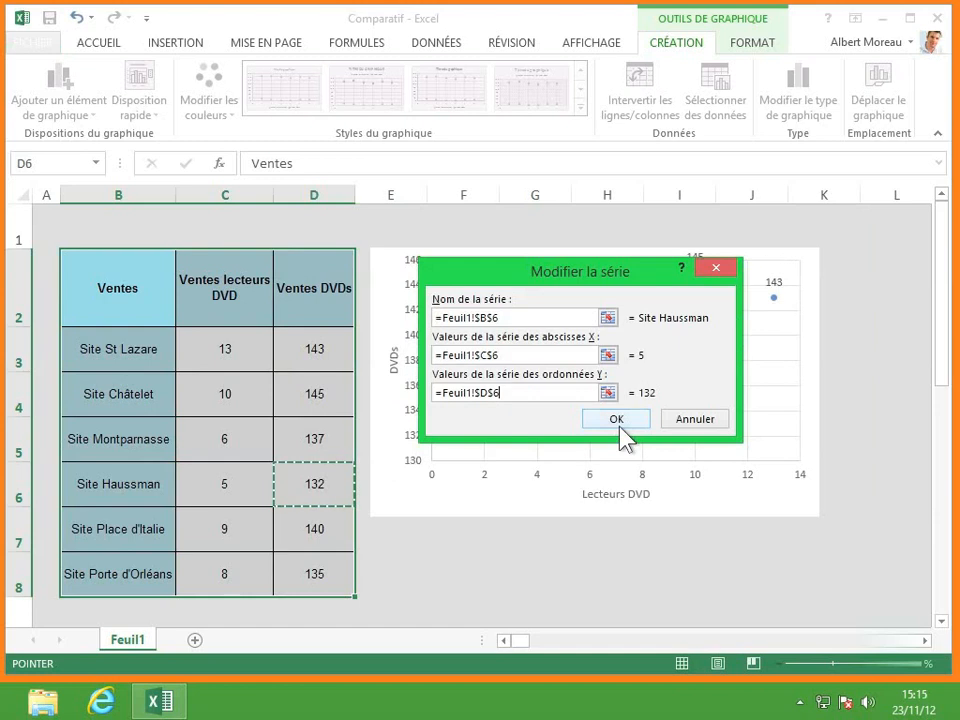
left_click(618, 420)
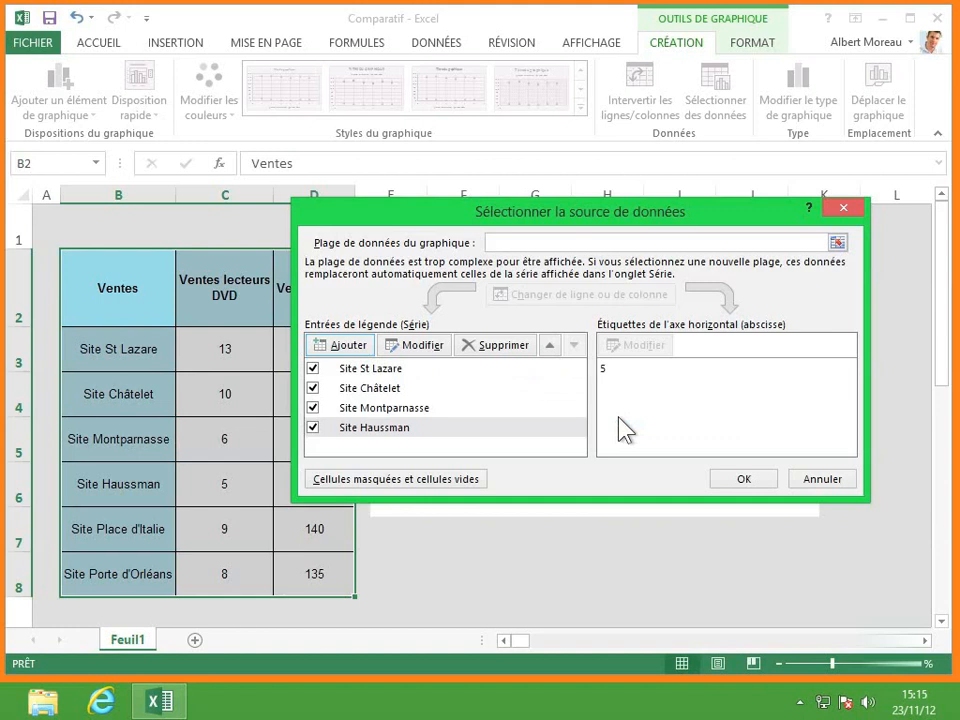
left_click(740, 481)
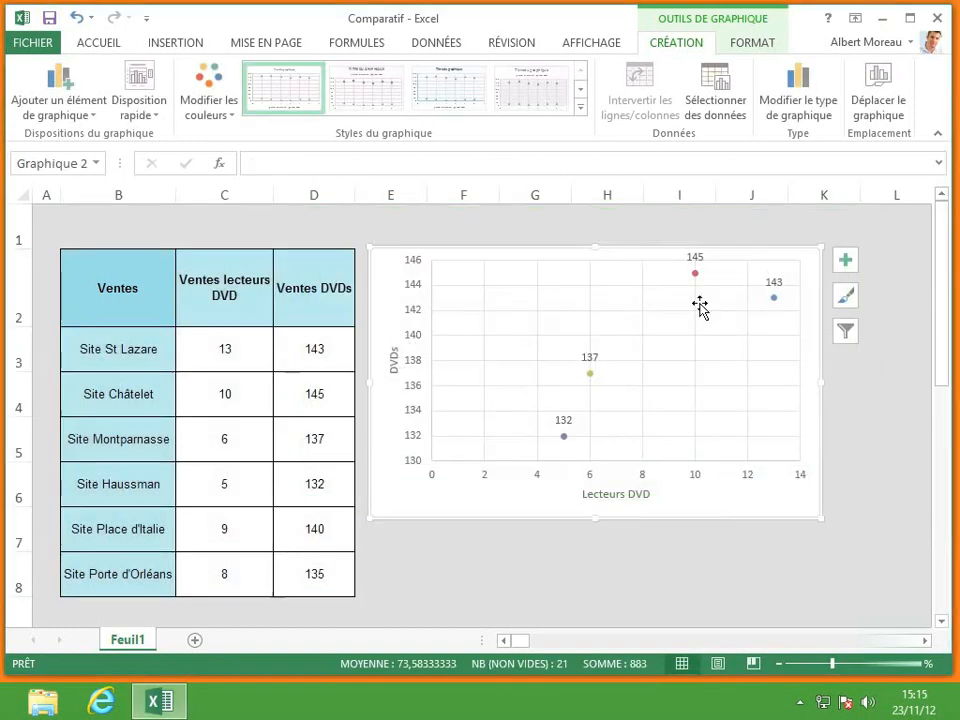
- Format the Site Montparnasse point's data label to show the series name instead of the Y value
left_click(590, 358)
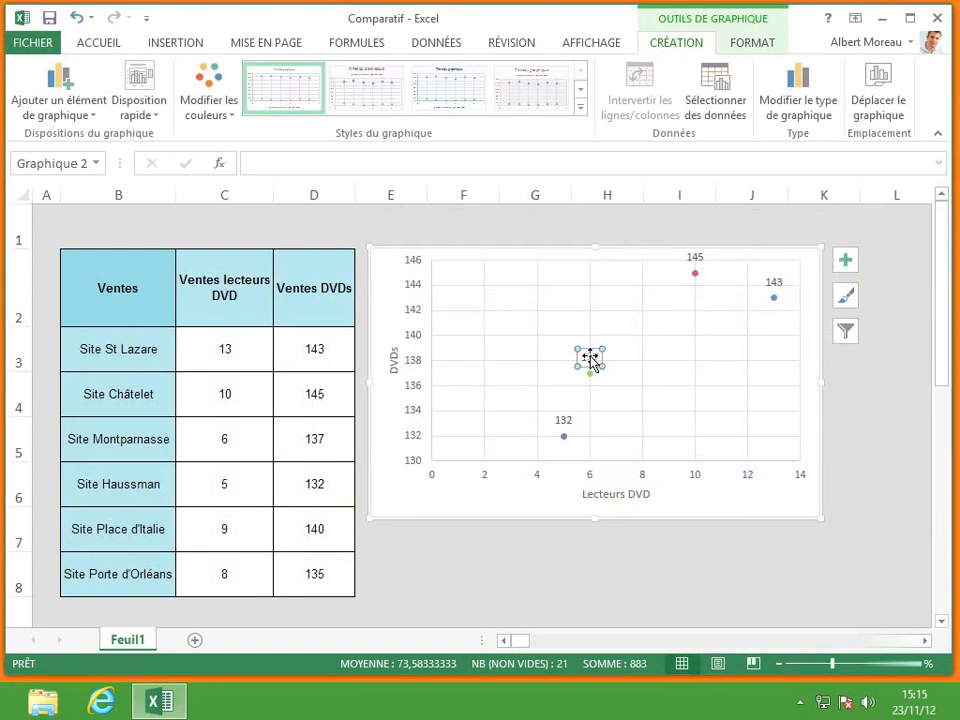
double_click(590, 358)
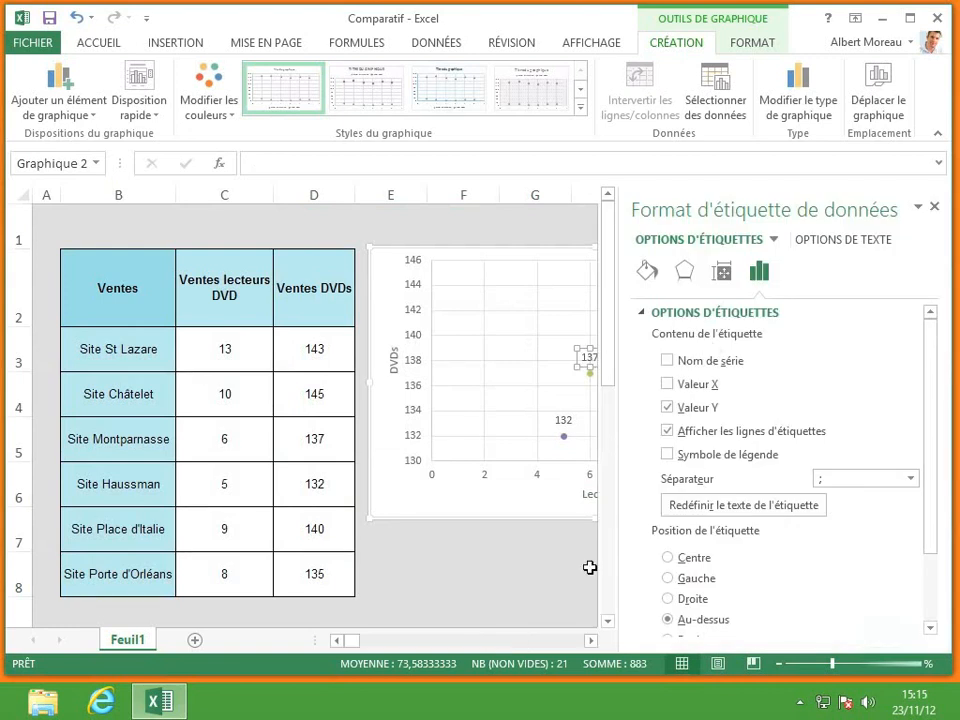
left_click(591, 641)
left_click(591, 641)
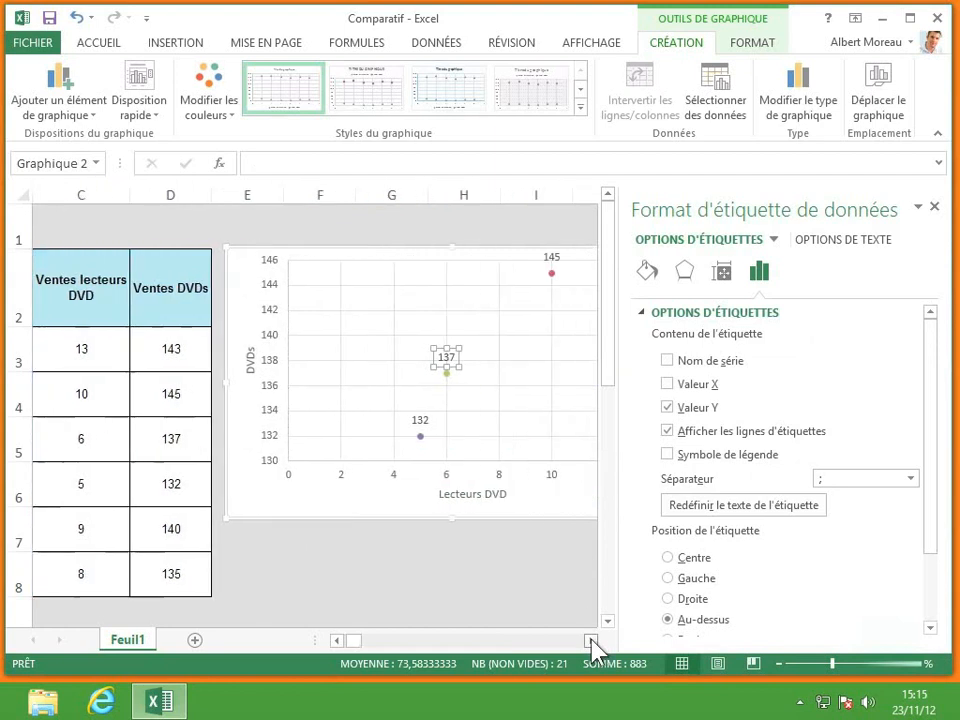
left_click(591, 641)
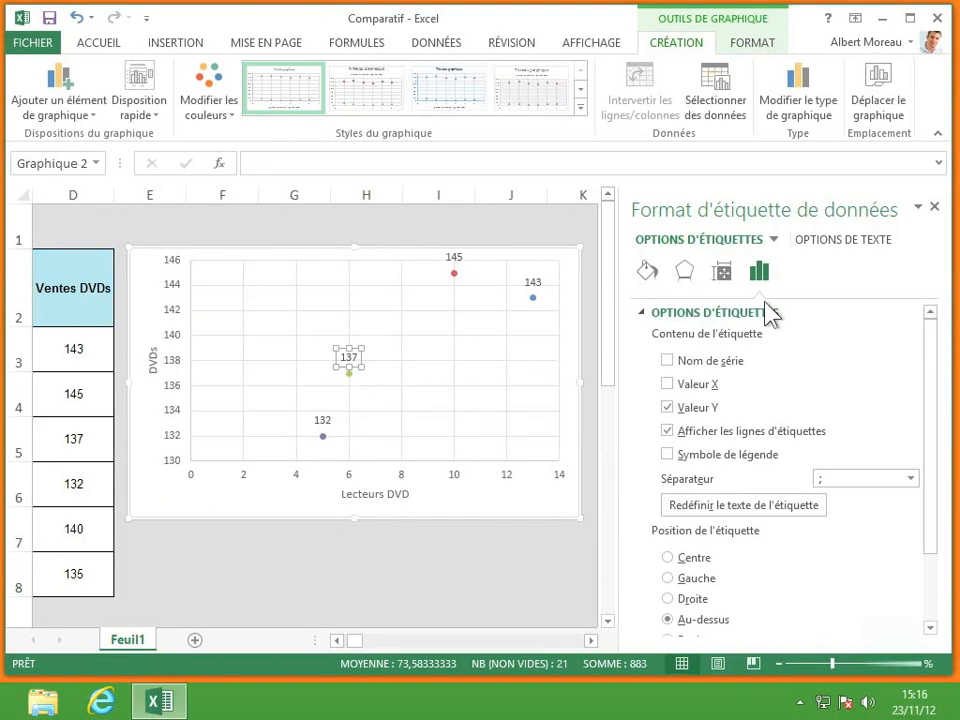
left_click(668, 409)
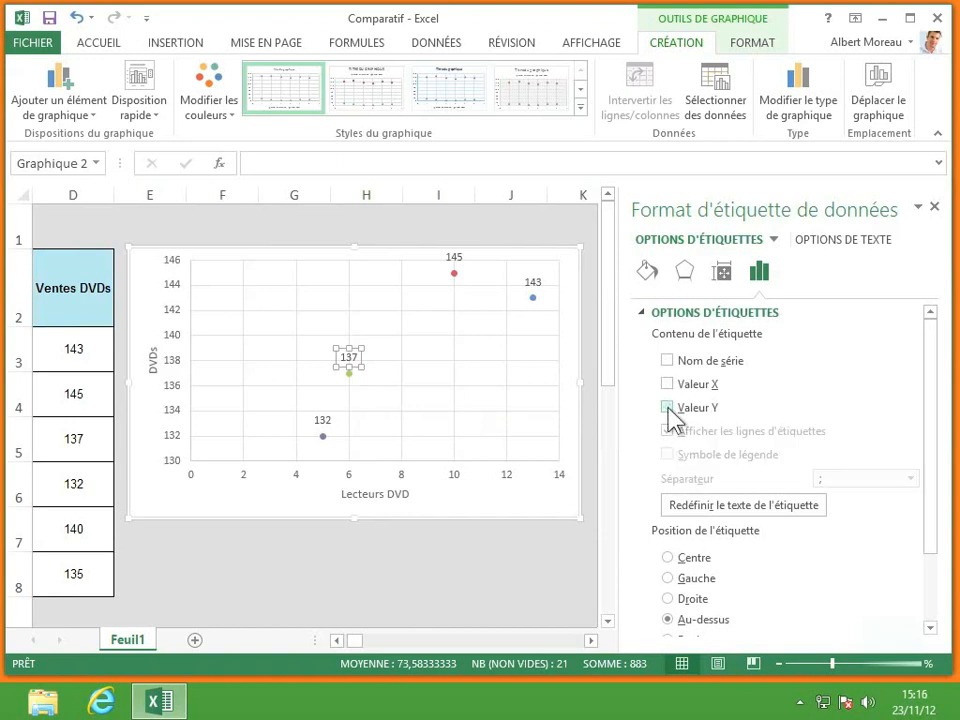
key("ctrl+z")
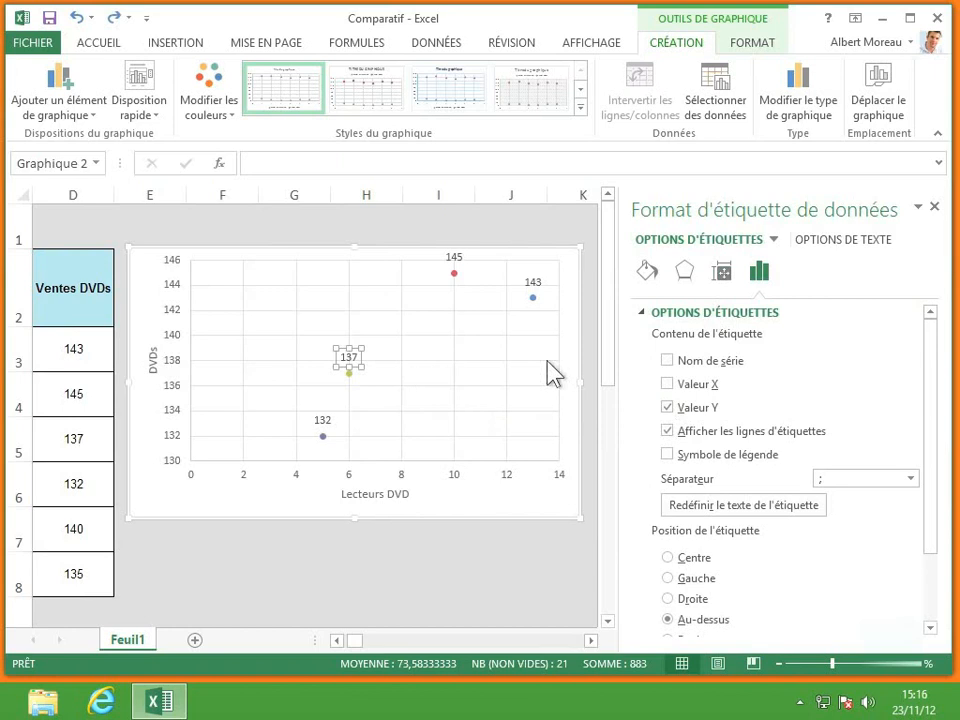
left_click(667, 362)
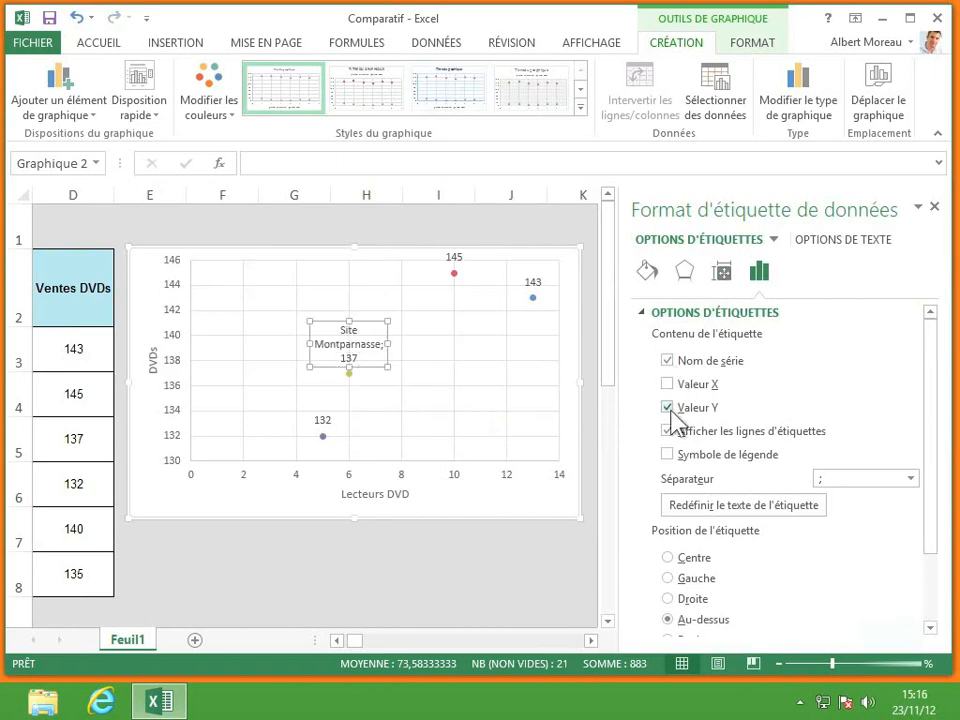
left_click(667, 408)
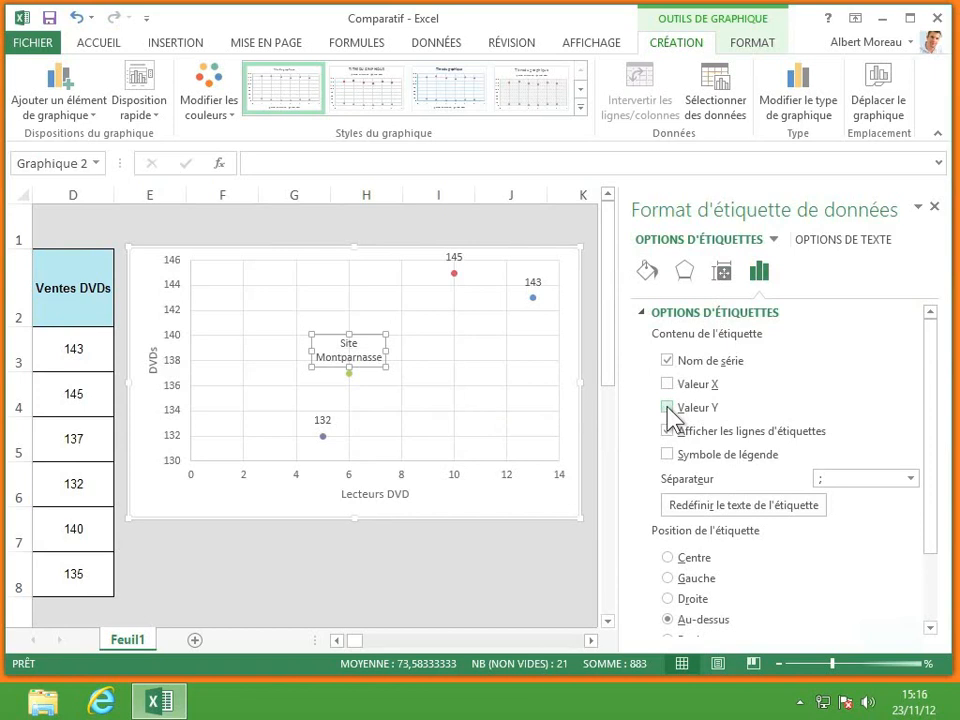
- Make the data labels of the Site Châtelet and Site St Lazare points show the series name instead of the Y value
left_click(453, 258)
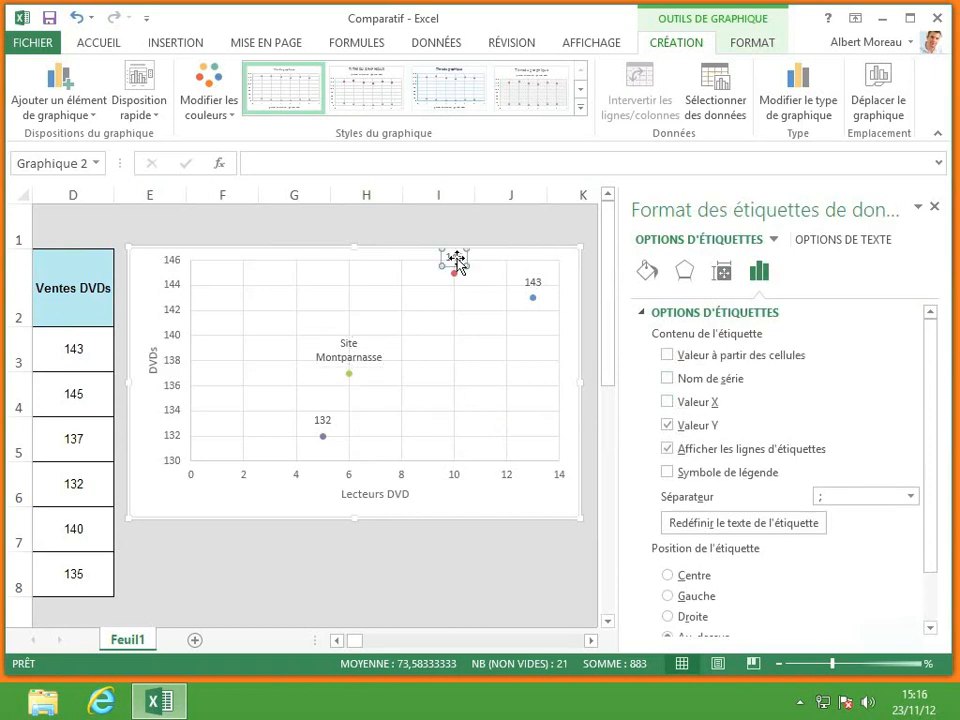
left_click(667, 379)
left_click(667, 425)
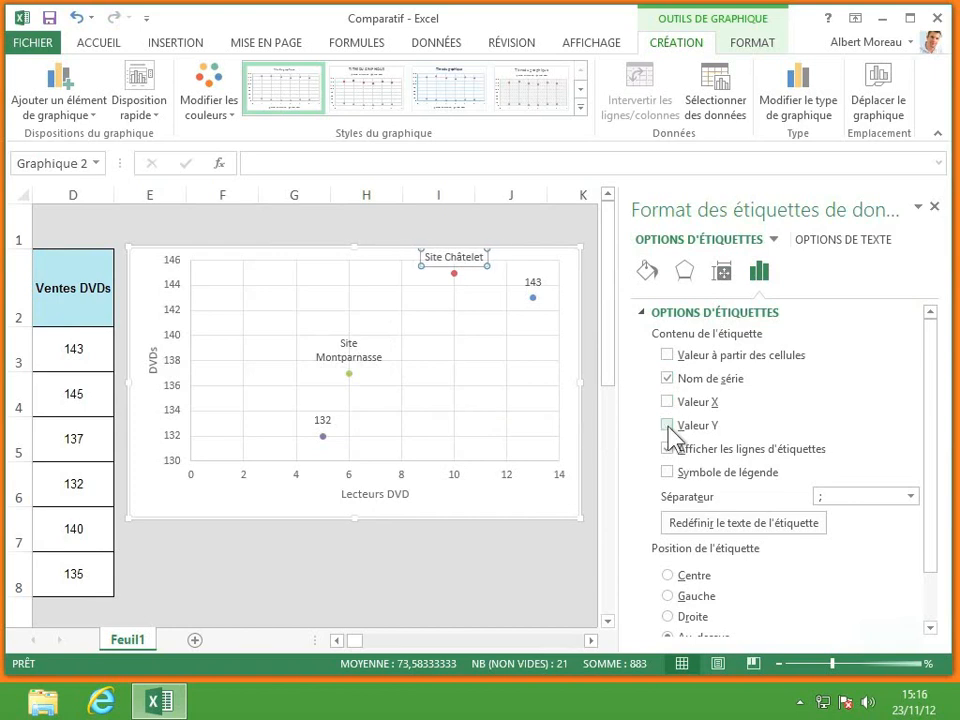
left_click(533, 285)
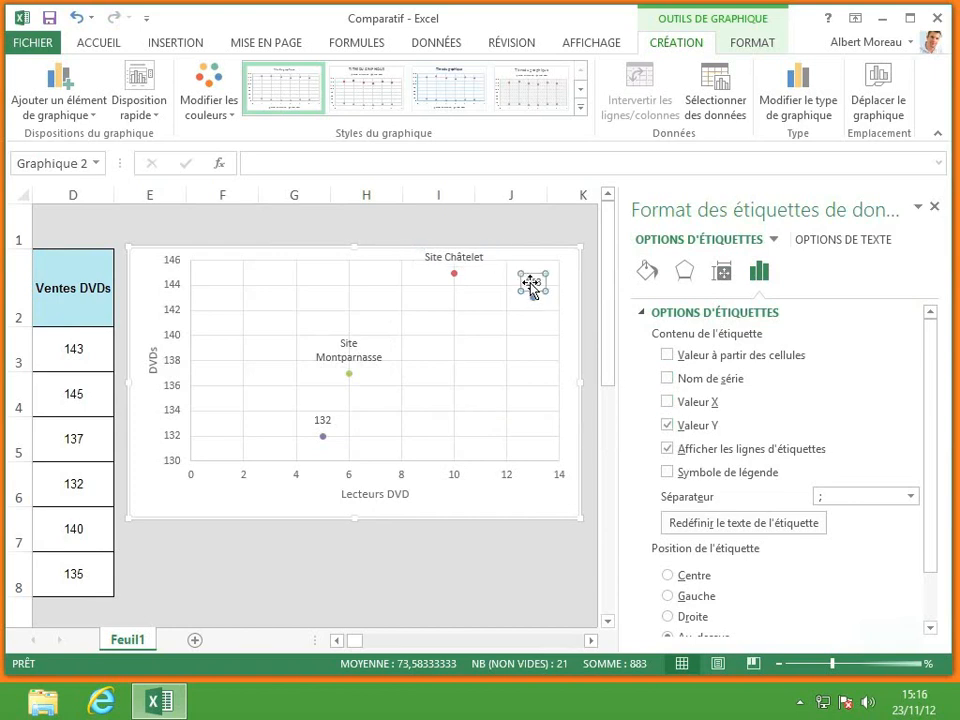
left_click(667, 379)
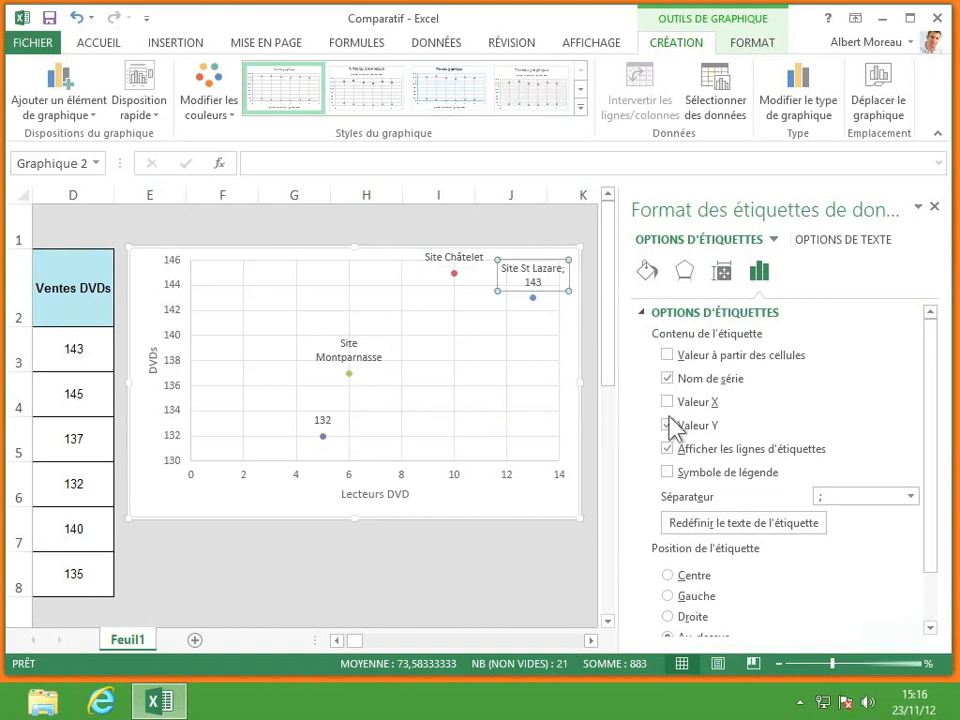
left_click(668, 426)
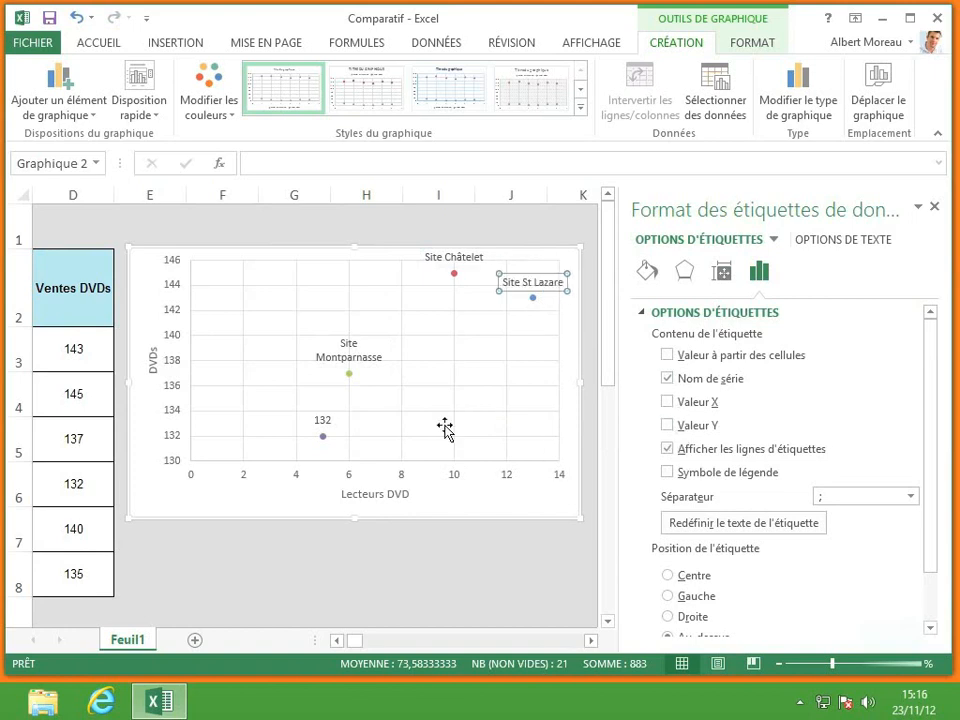
- Switch the Site Haussman point's data label from Y value to series name and close the label formatting options
left_click(324, 420)
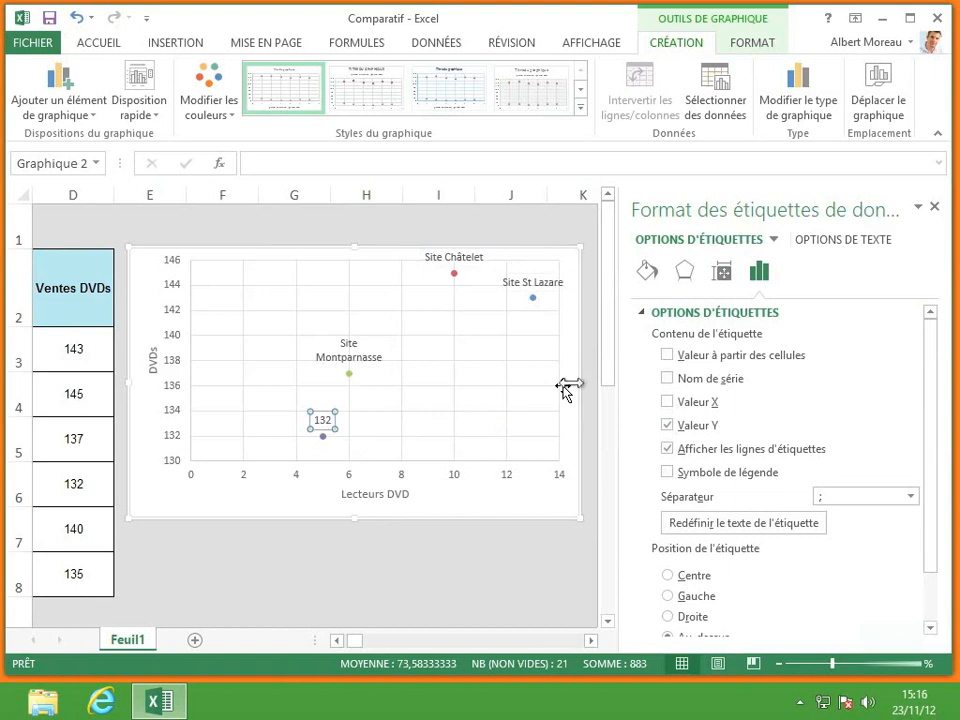
left_click(668, 380)
left_click(667, 425)
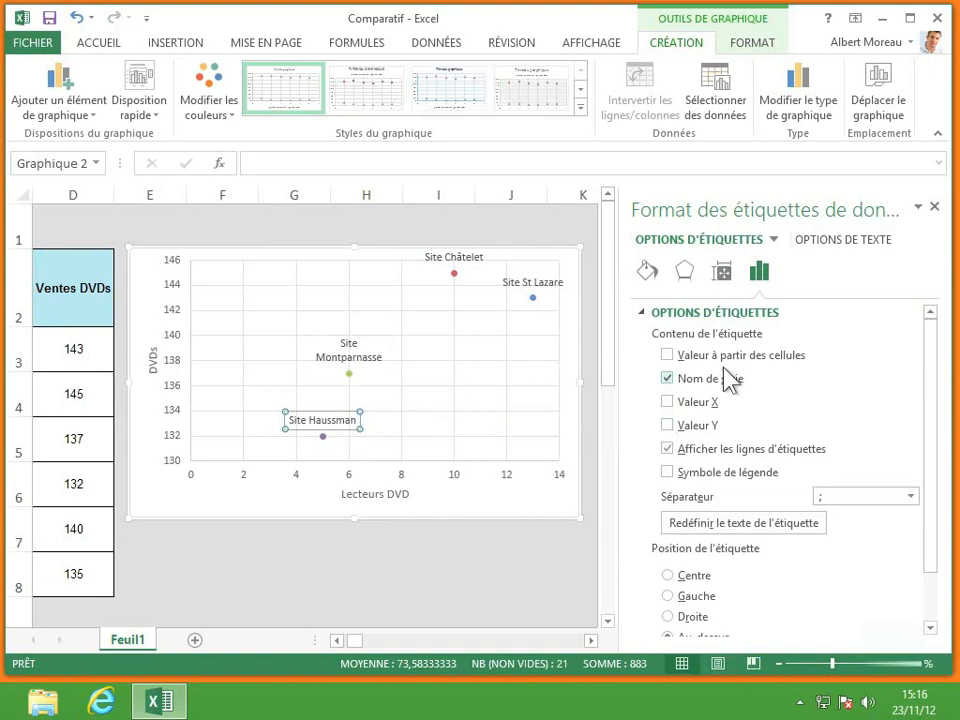
left_click(935, 207)
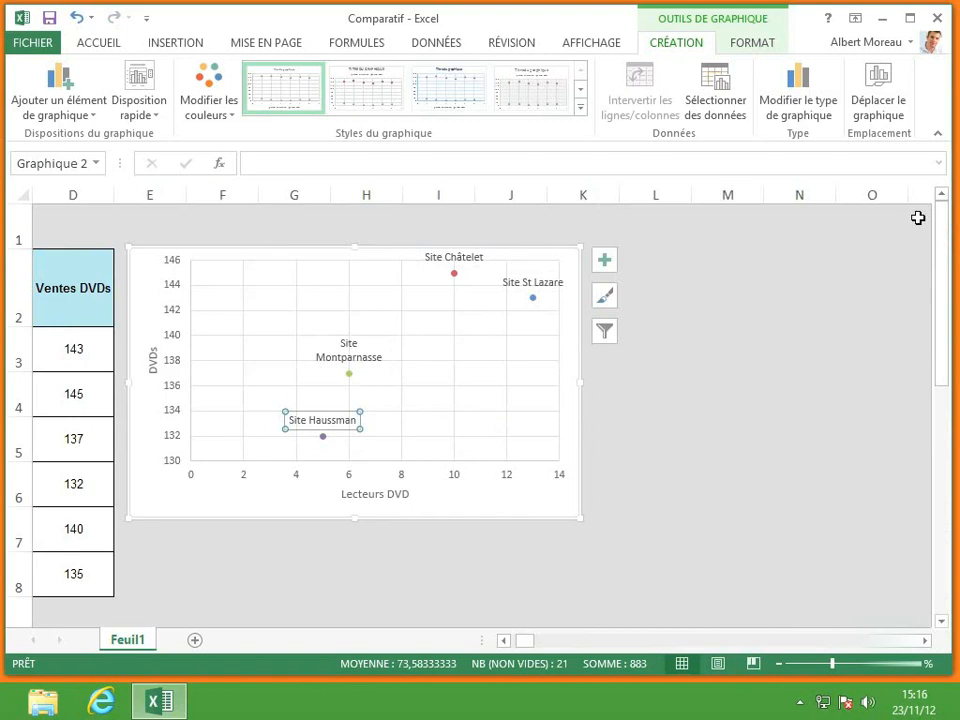
left_click(423, 406)
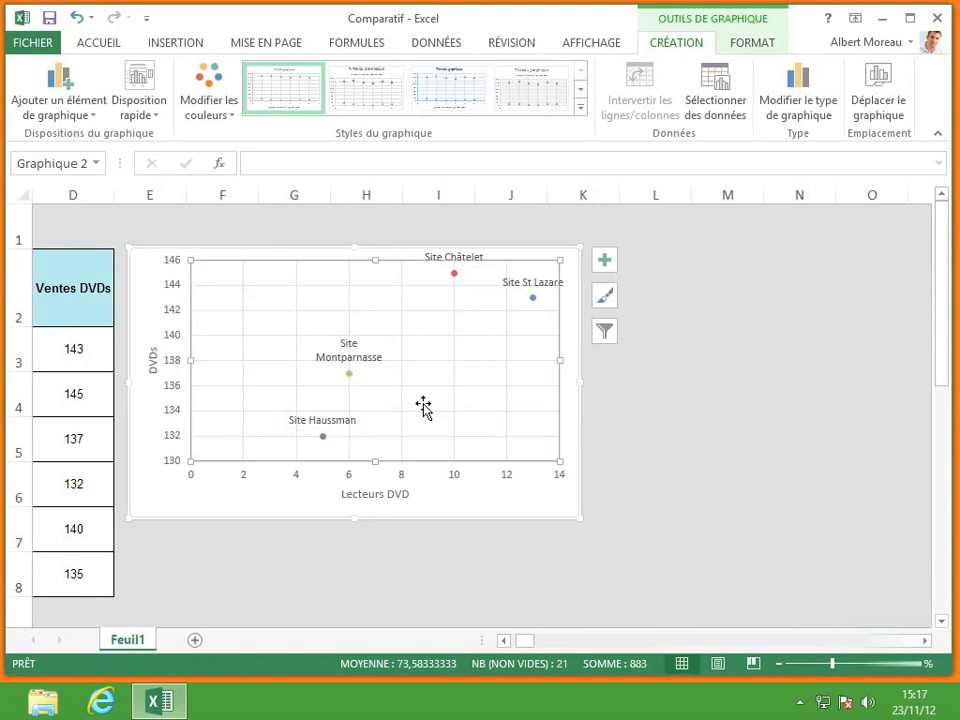